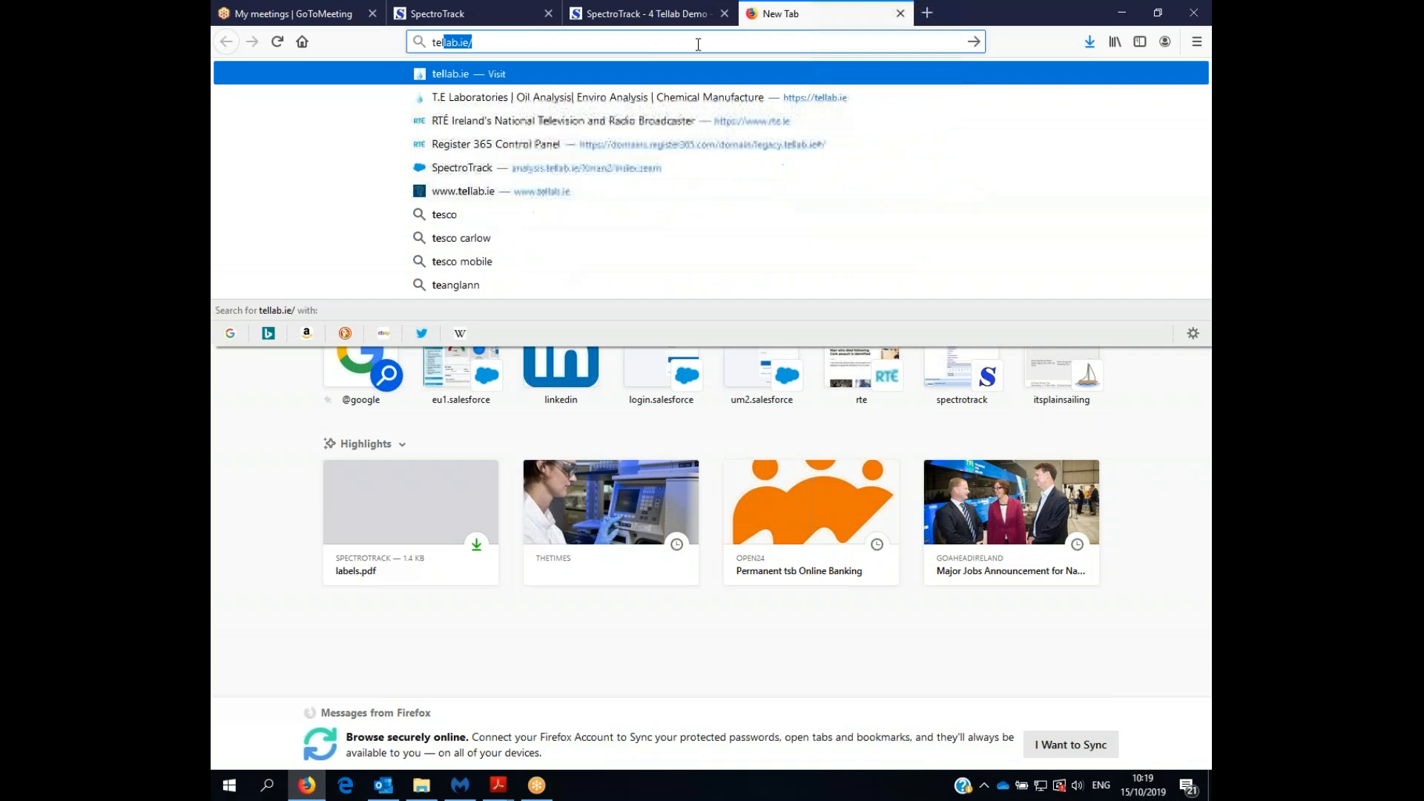
Visit tellab.ie, locate the Spectrotrack Portal link under Oil Analysis, and switch to the SpectroTrack login page.
left_click(748, 93)
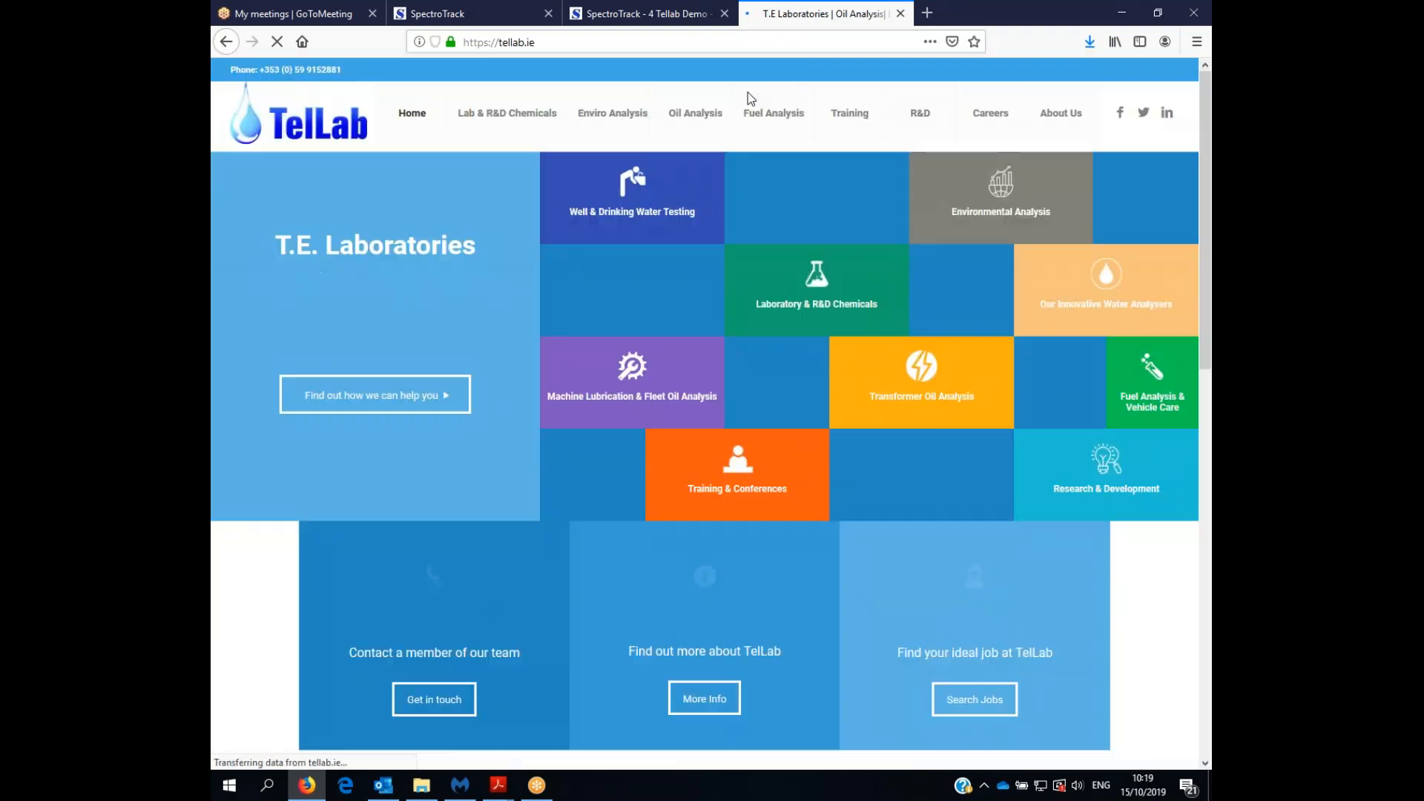
mouse_move(533, 126)
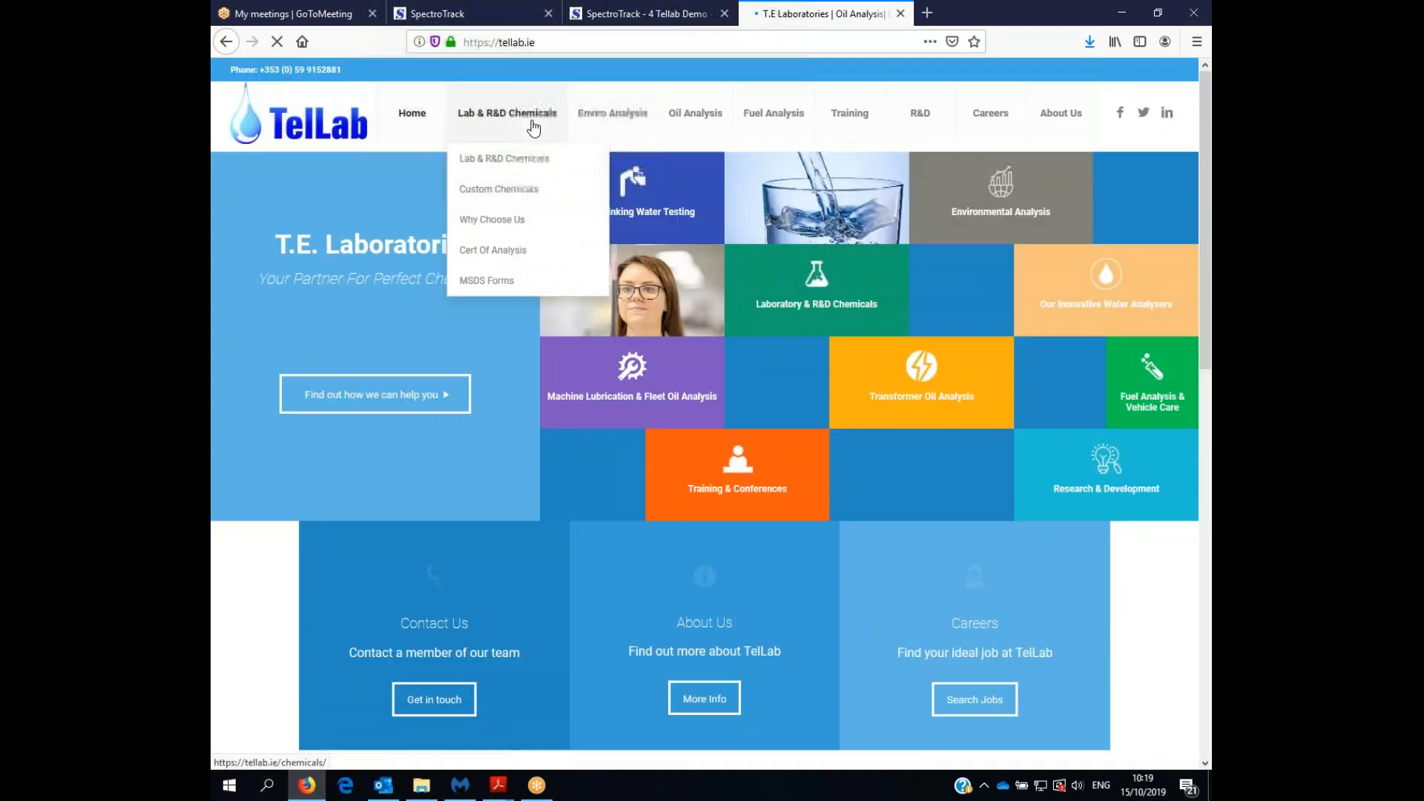
mouse_move(683, 121)
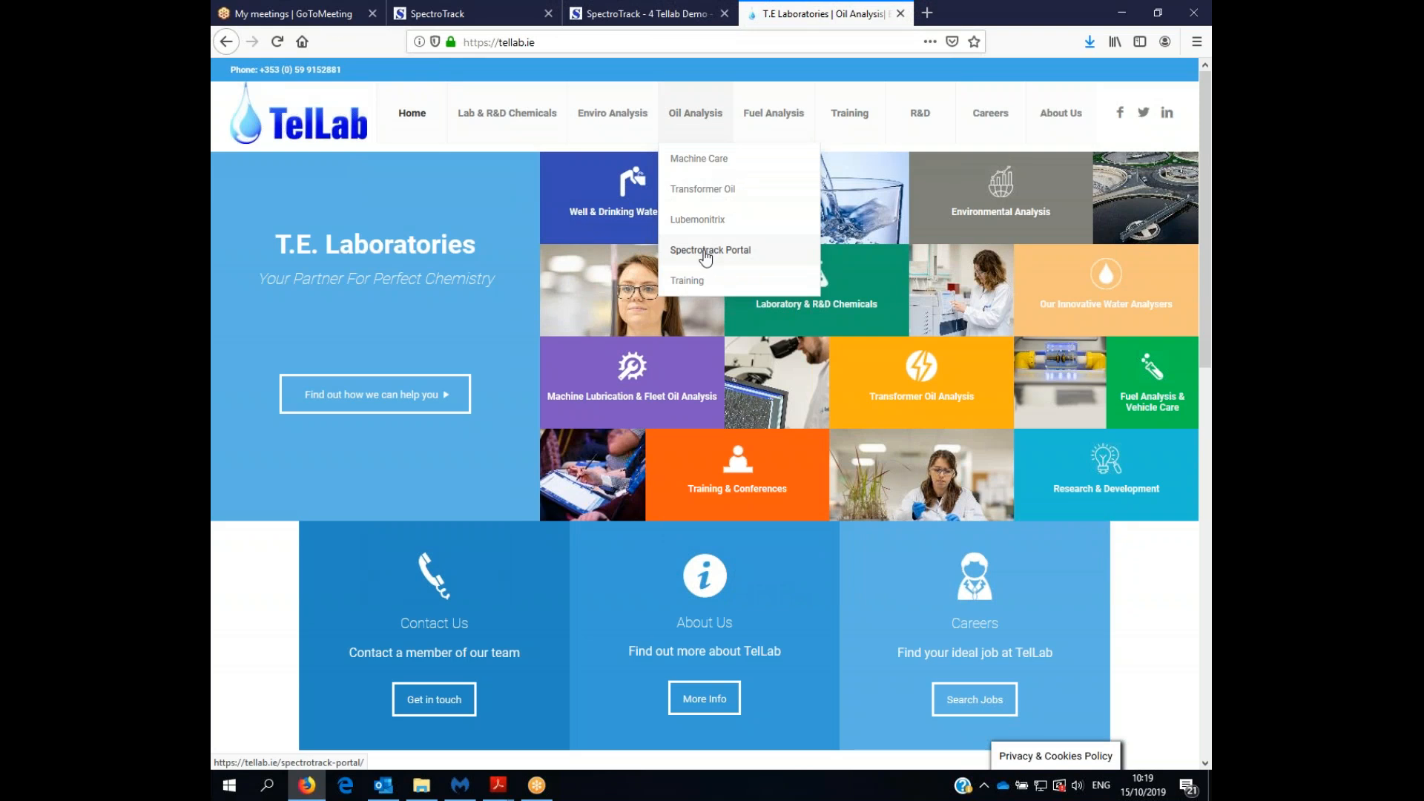
left_click(461, 13)
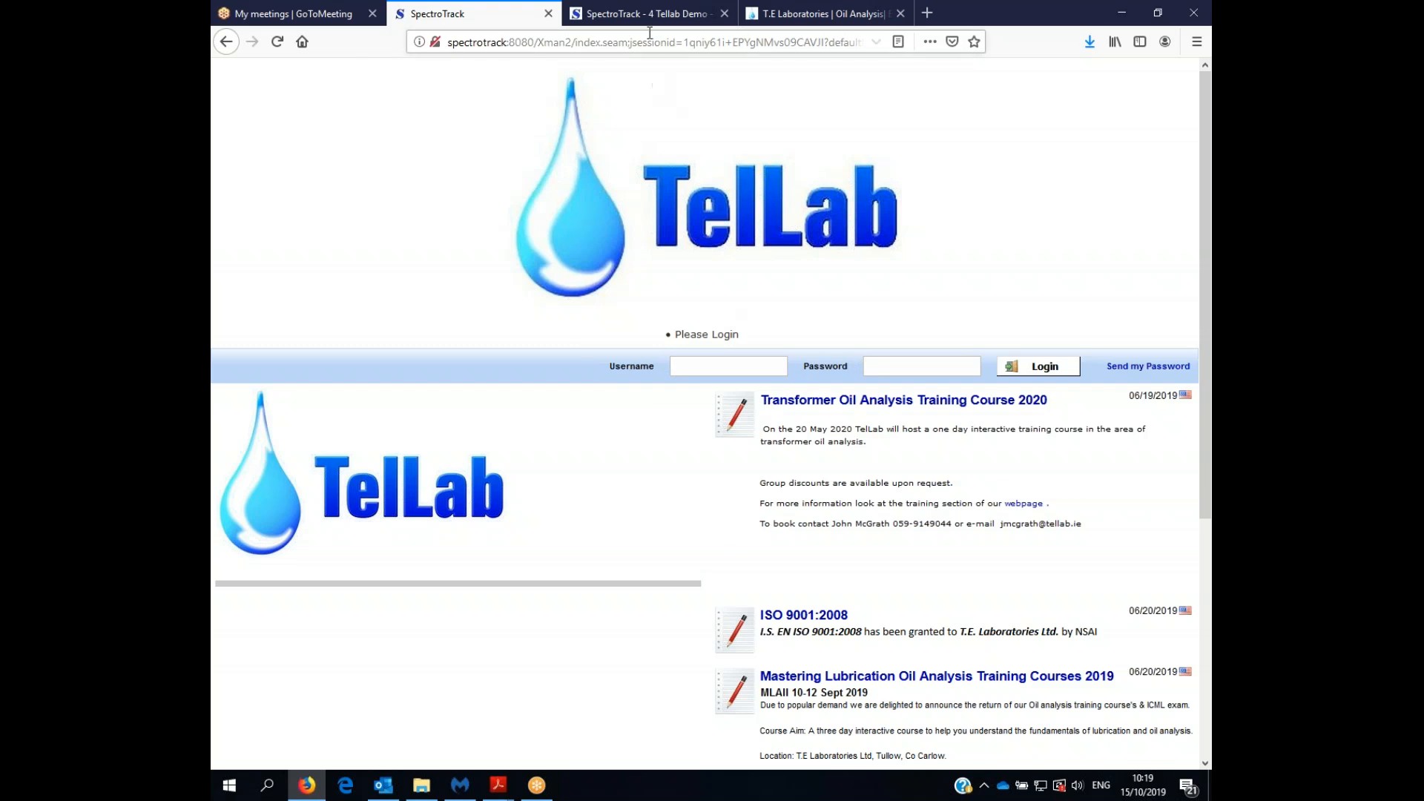
In the 4 Tellab Demo account, open Bus 1 from the Main > Fleet folder and review its asset and component details.
left_click(647, 14)
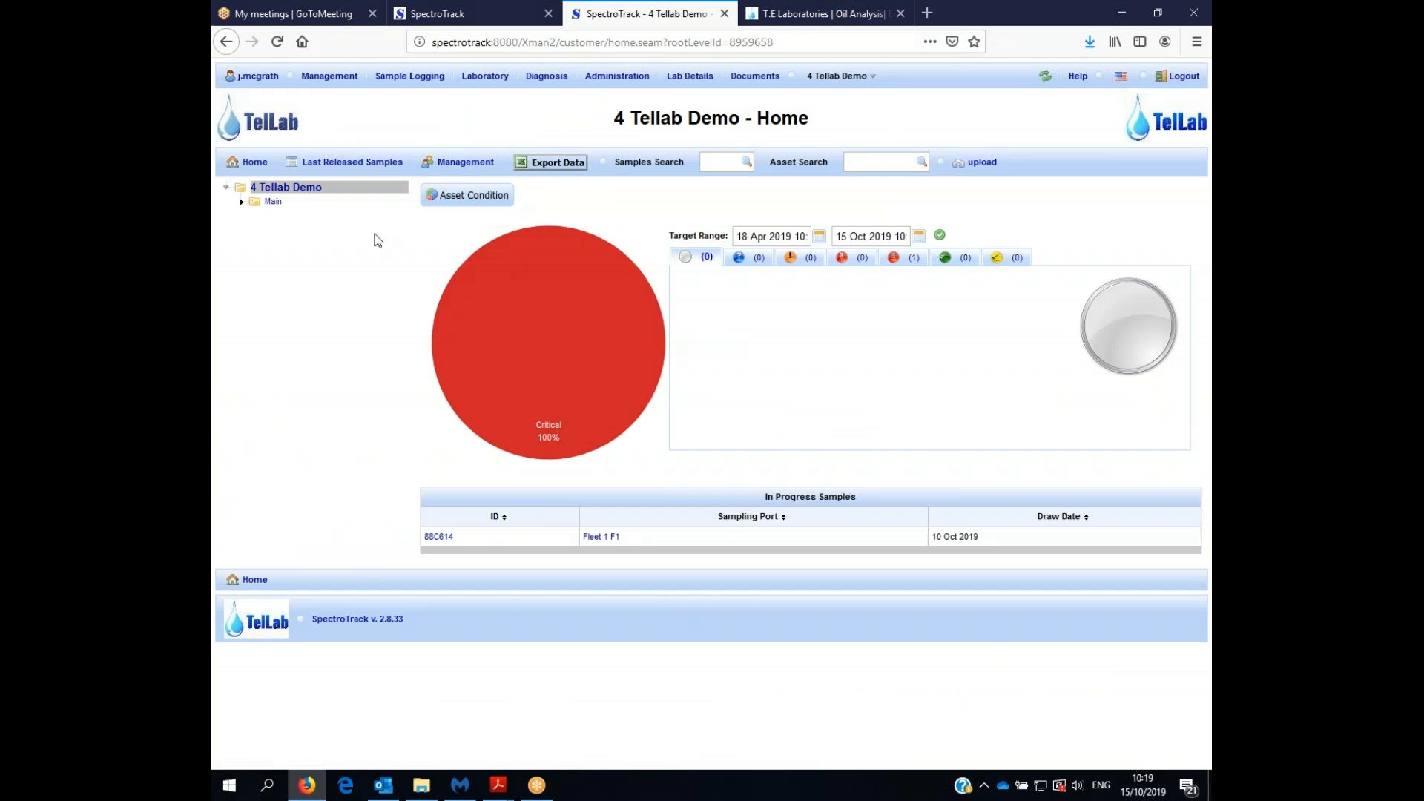
left_click(241, 202)
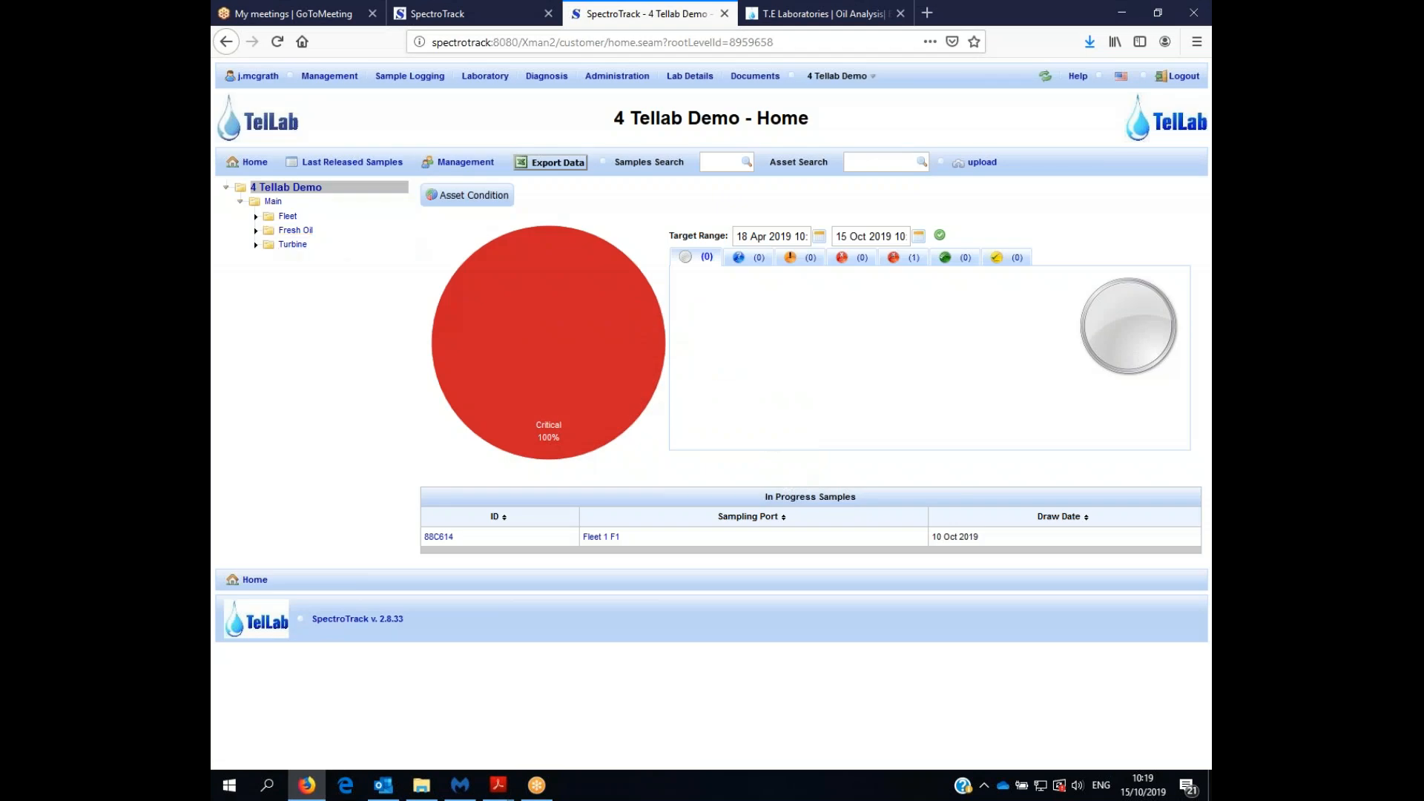
left_click(256, 217)
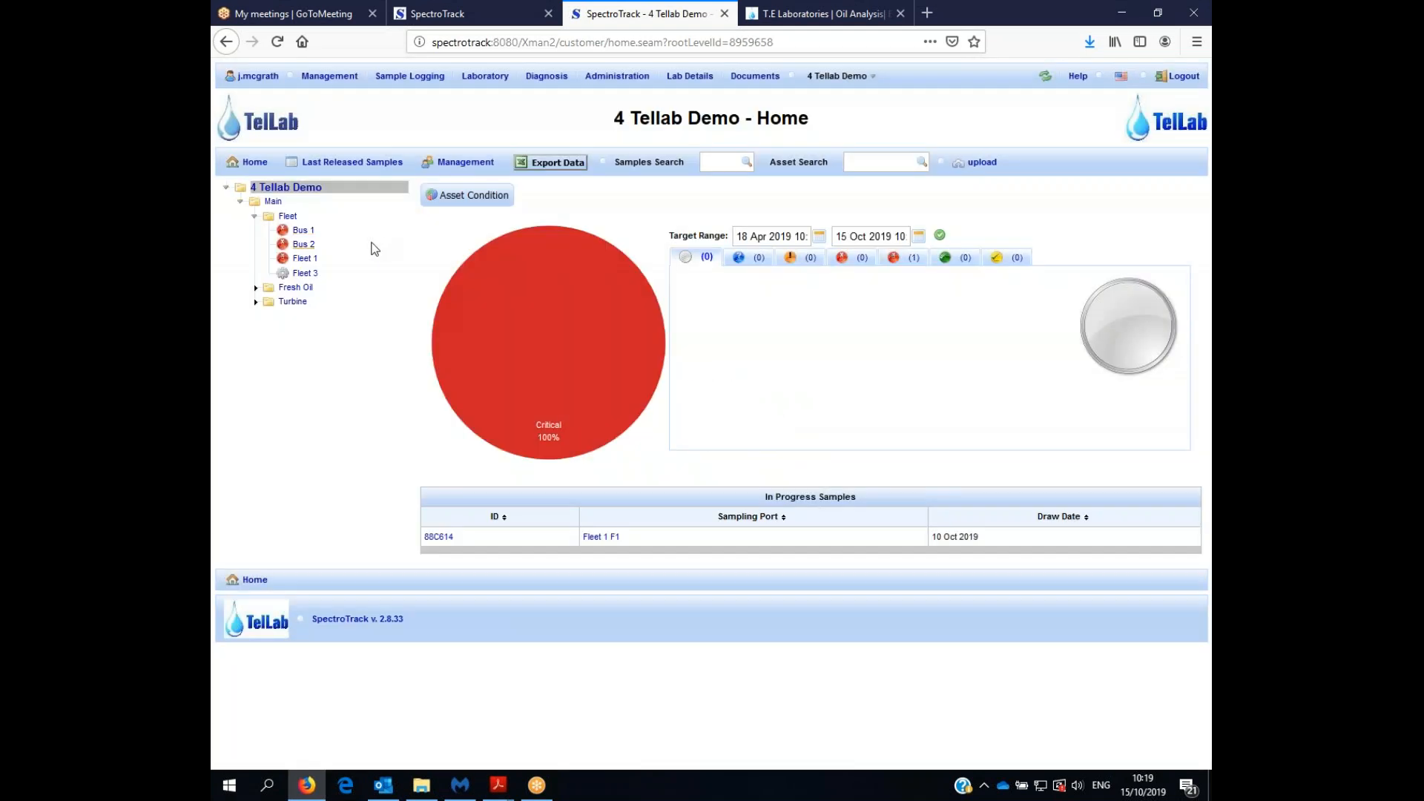
left_click(305, 232)
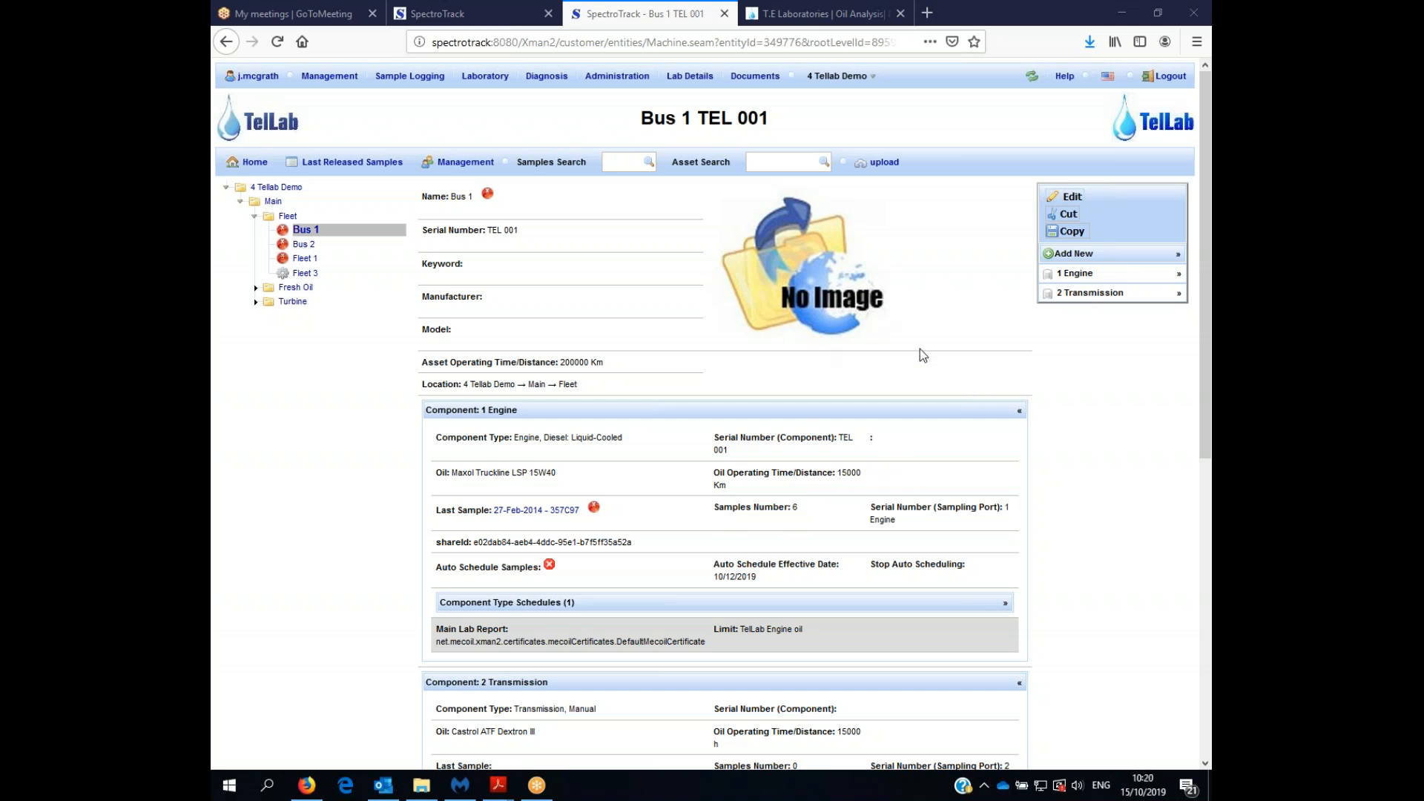
scroll(920, 349, "down", 5)
scroll(712, 413, "down", 3)
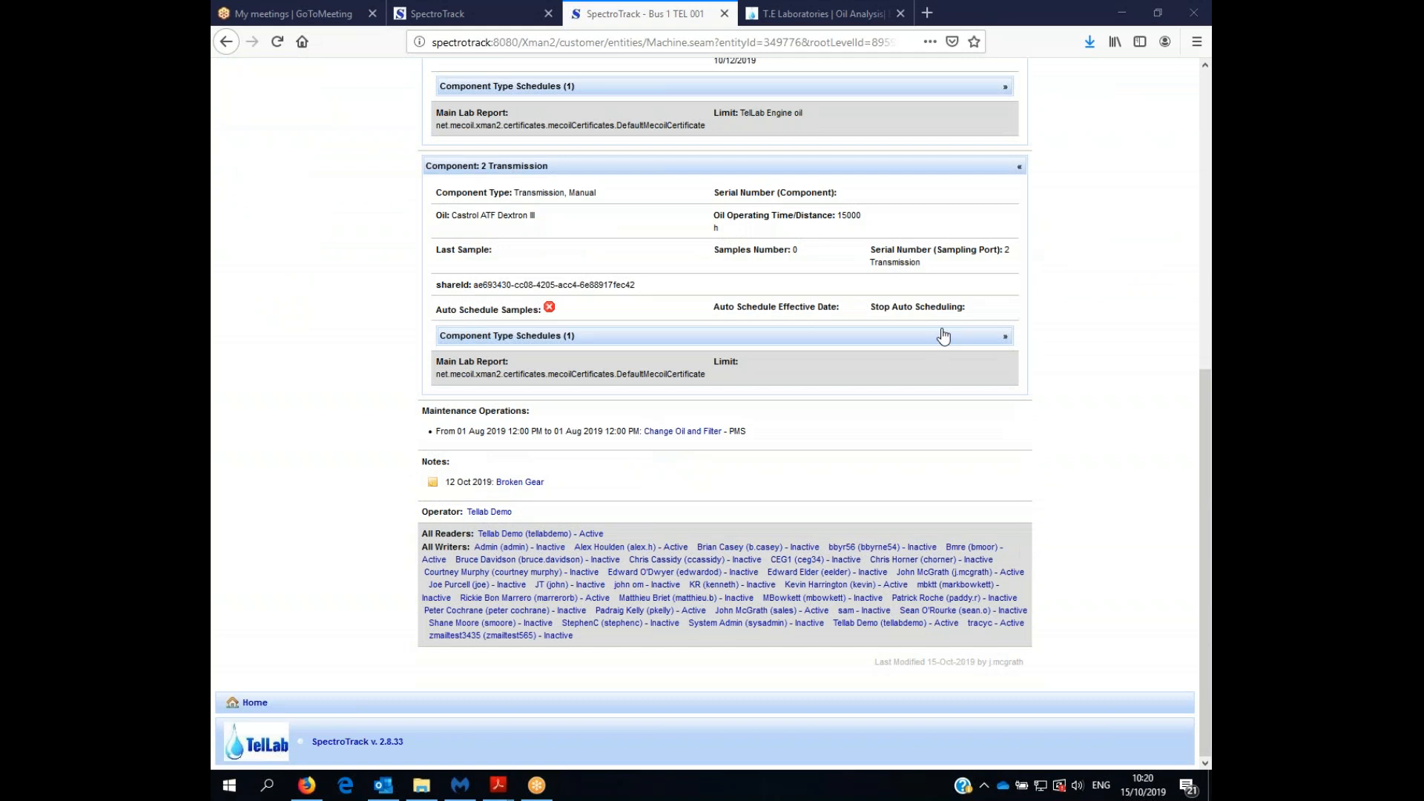
scroll(964, 276, "up", 10)
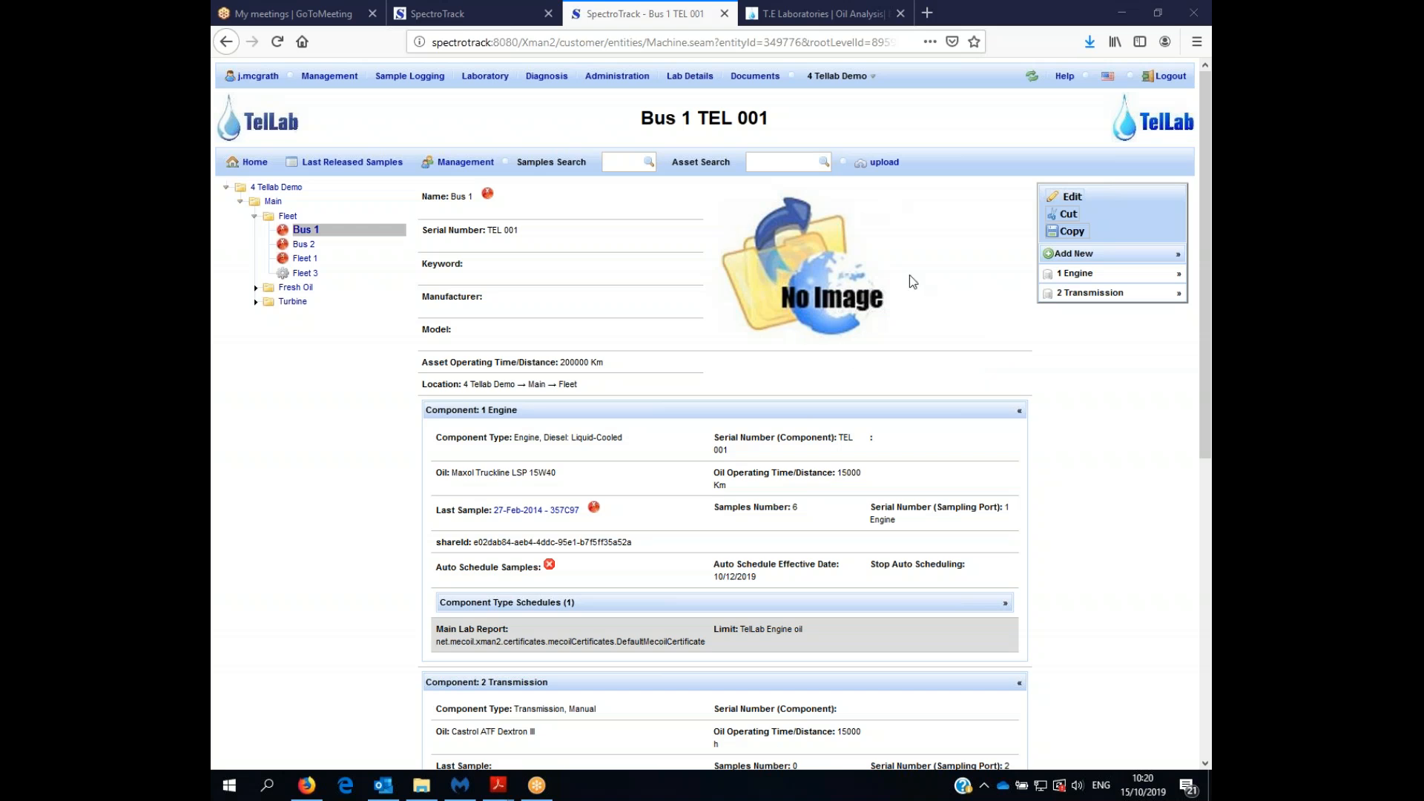
scroll(881, 250, "down", 5)
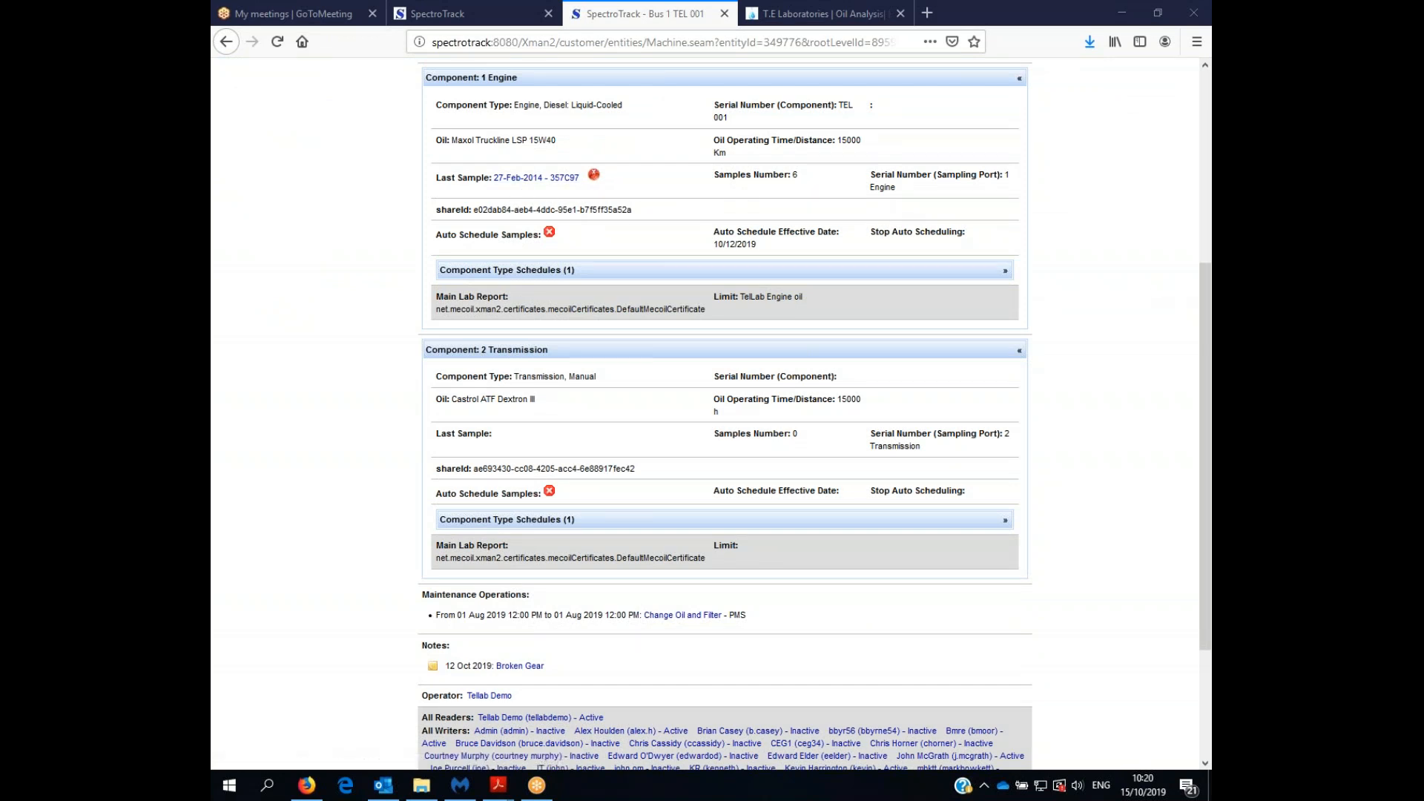
scroll(1113, 248, "up", 4)
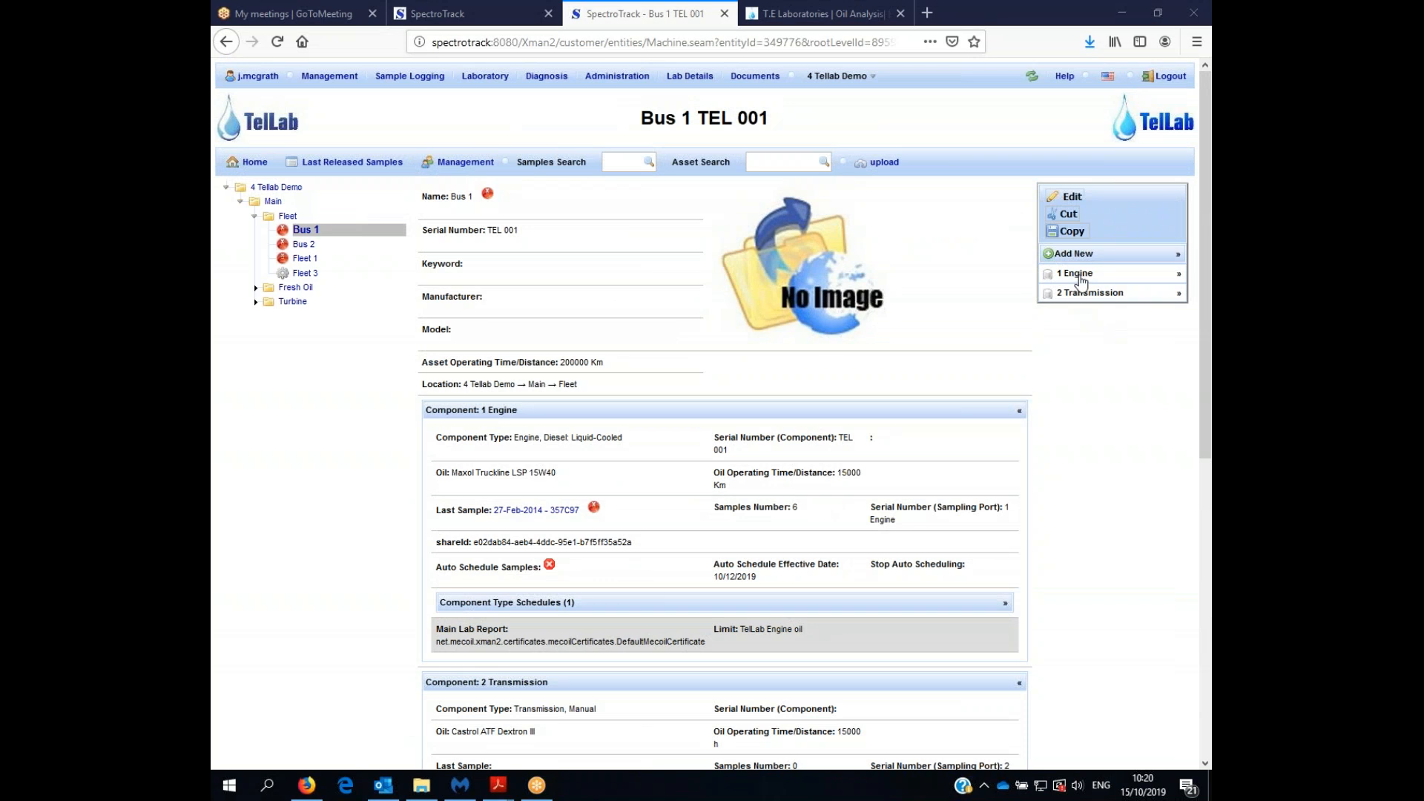
Start a new sample for Bus 1's 1 Engine with an oil operating distance of 5000 Km and an asset operating distance of 150000 Km.
left_click(1080, 276)
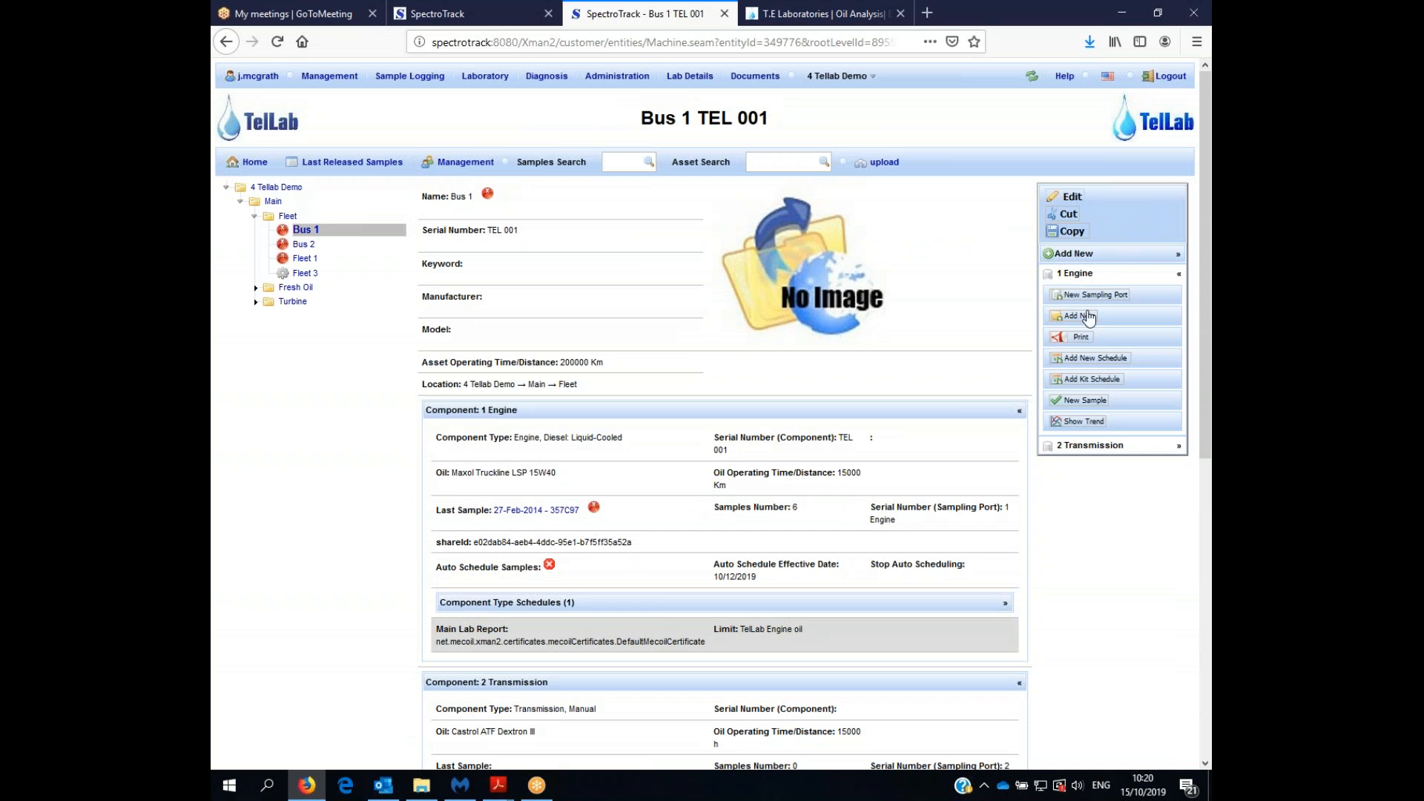
left_click(1085, 400)
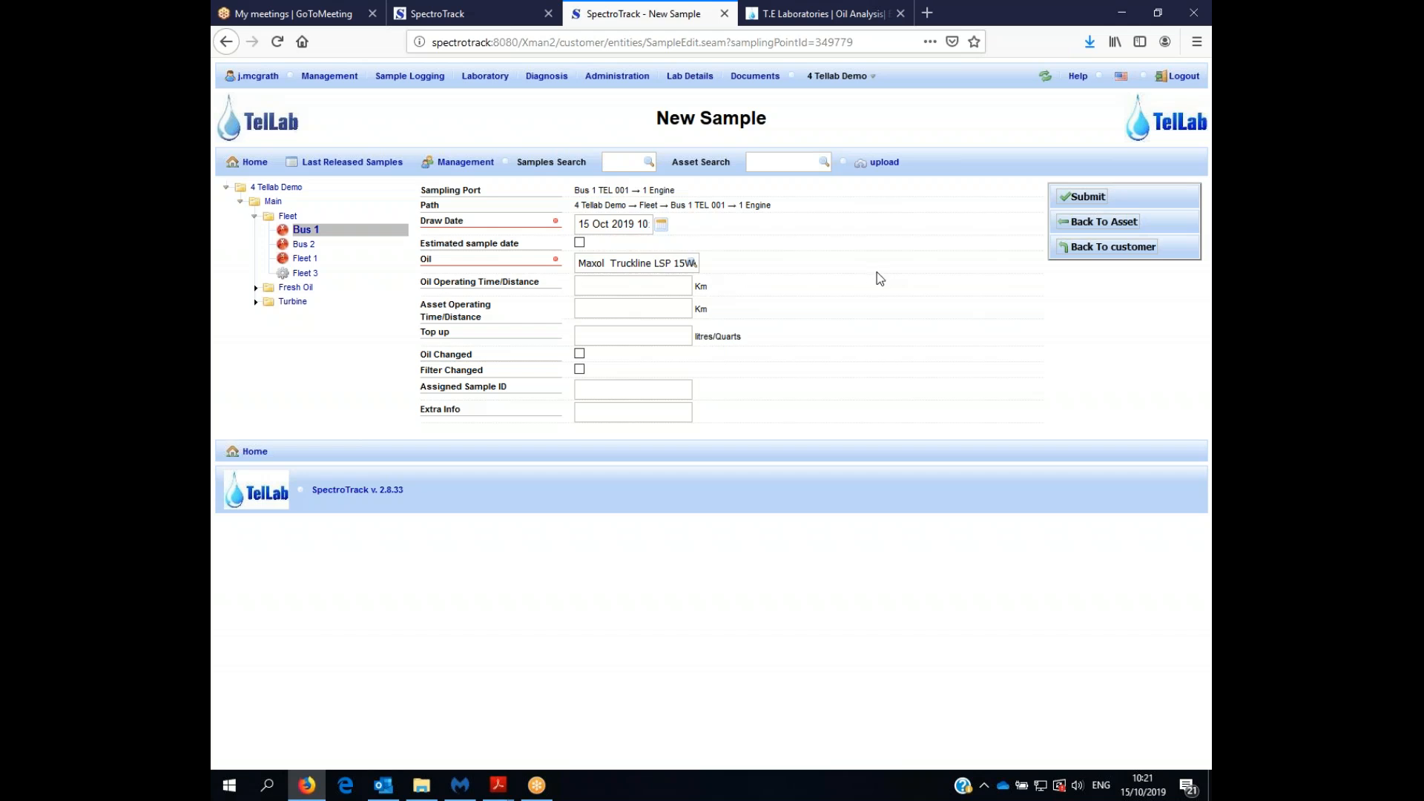
type("500")
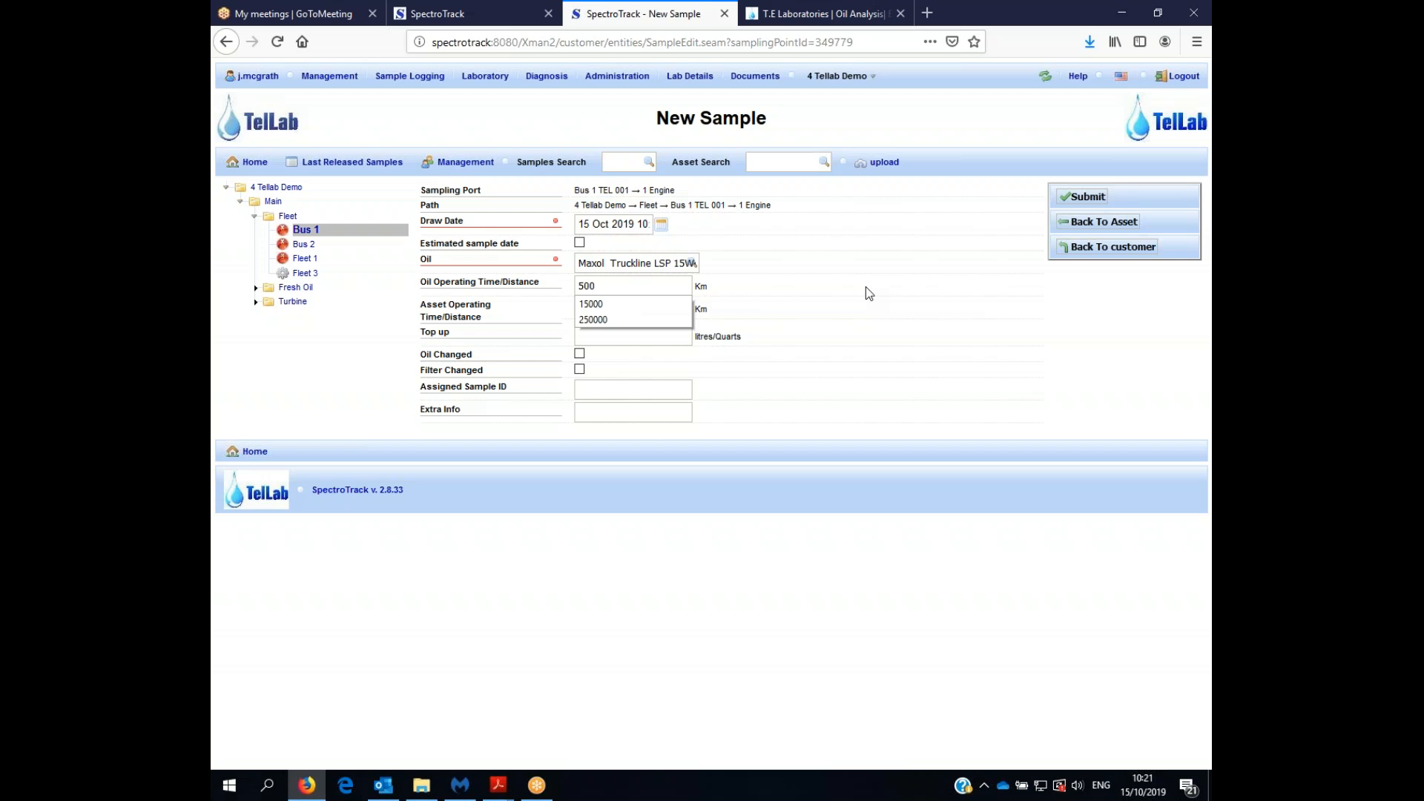
type("0")
left_click(865, 286)
left_click(663, 311)
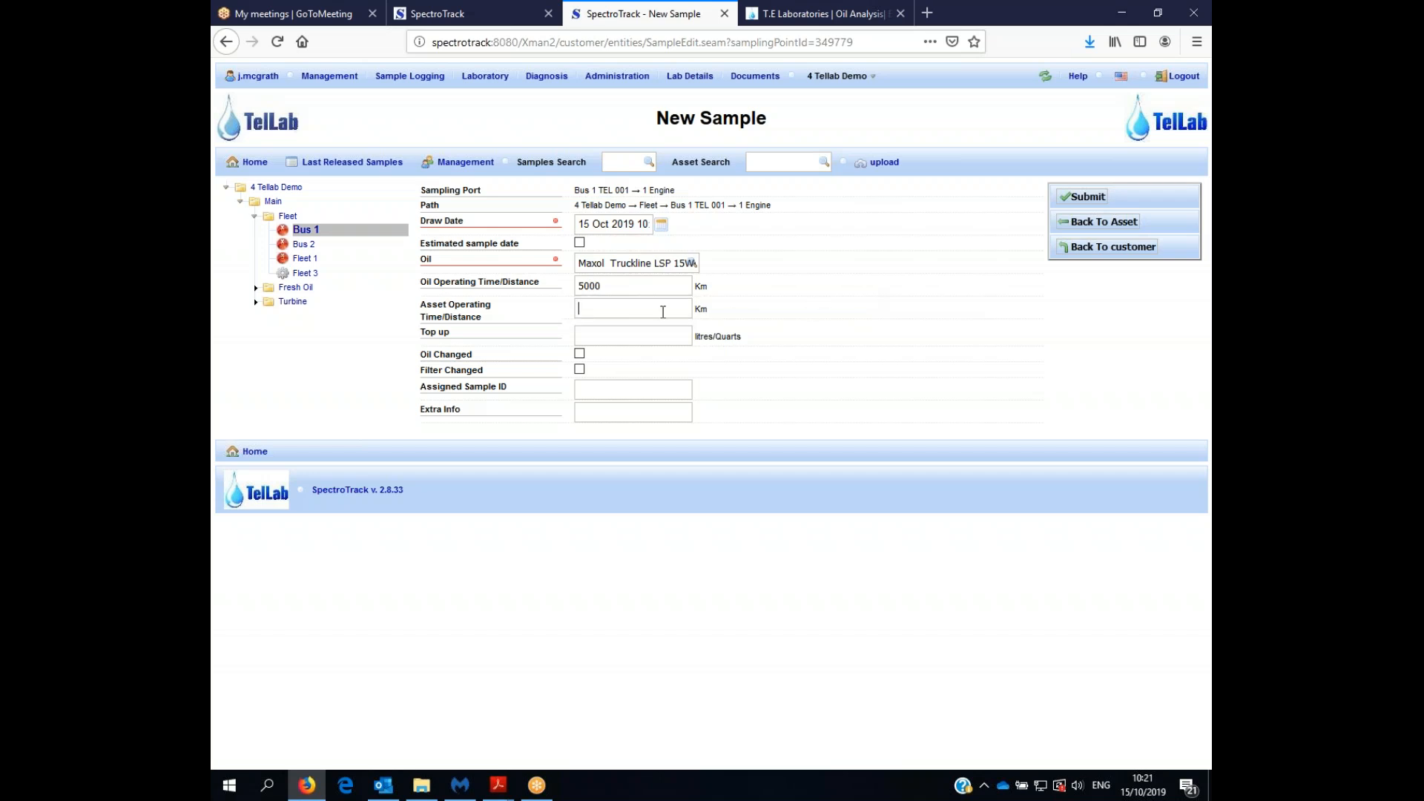
type("150000")
Set the engine sample's top up to 2.5 litres, mark oil and filter as changed, add extra info "Heat from engine", and submit it.
left_click(669, 338)
type("2.5")
left_click(579, 354)
left_click(580, 370)
type("Heat")
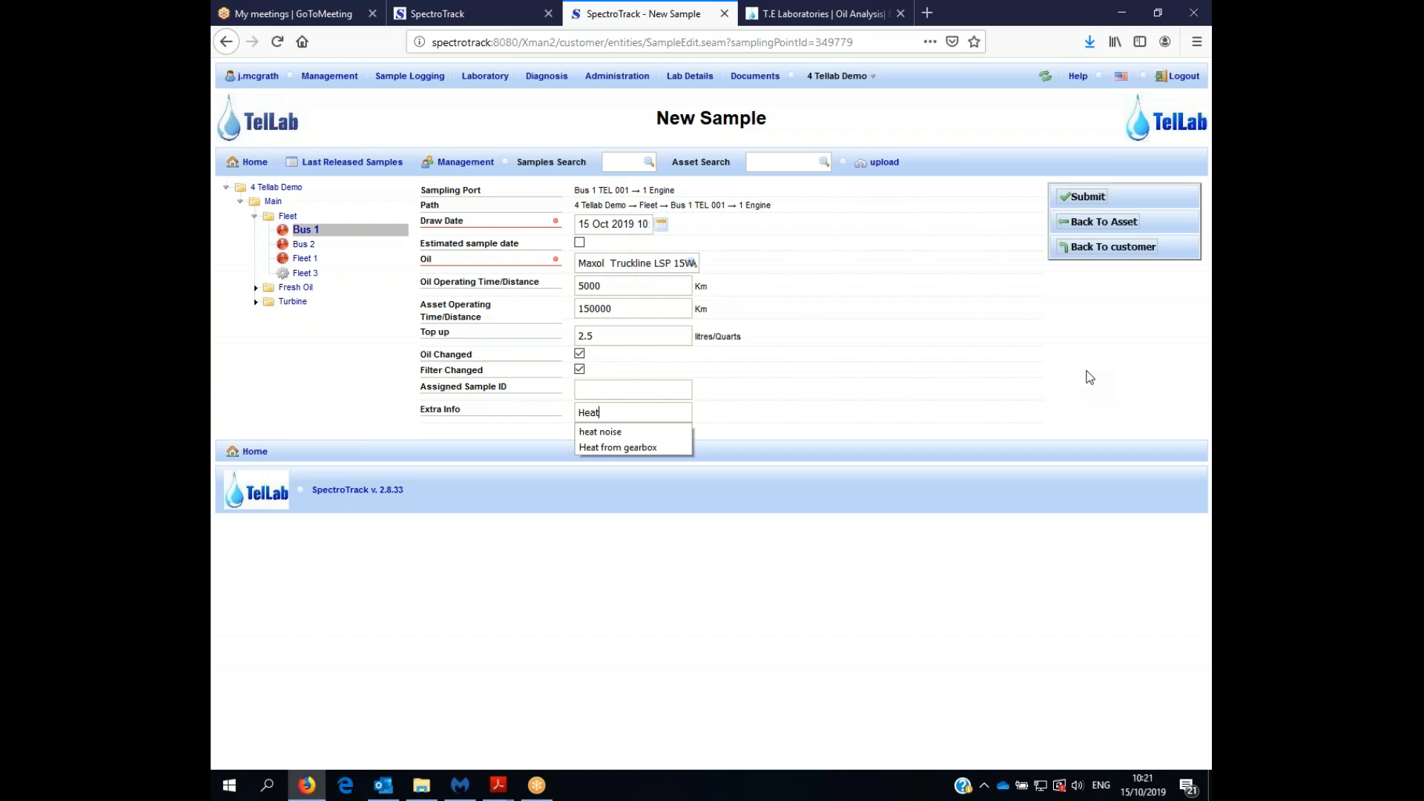
type("fr")
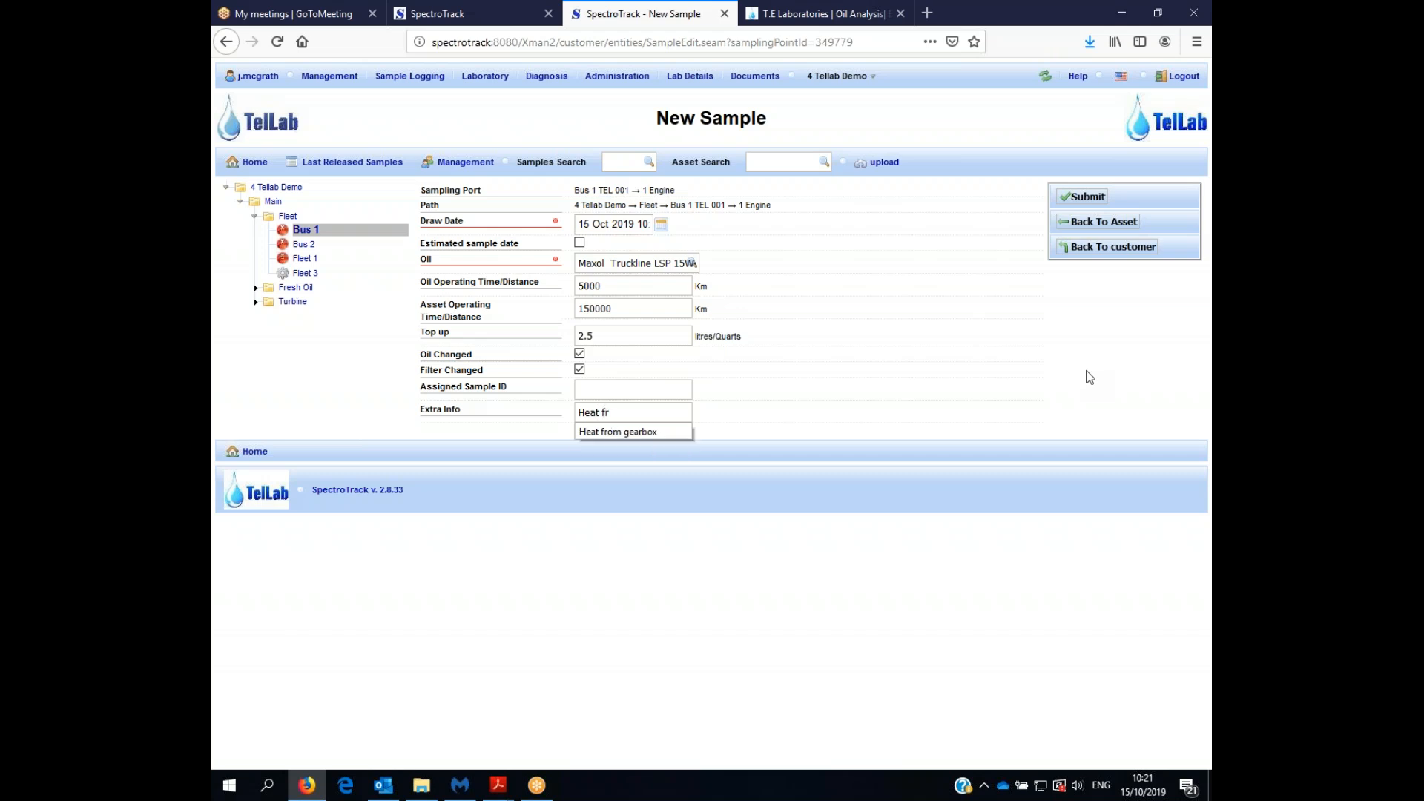
type("om engine")
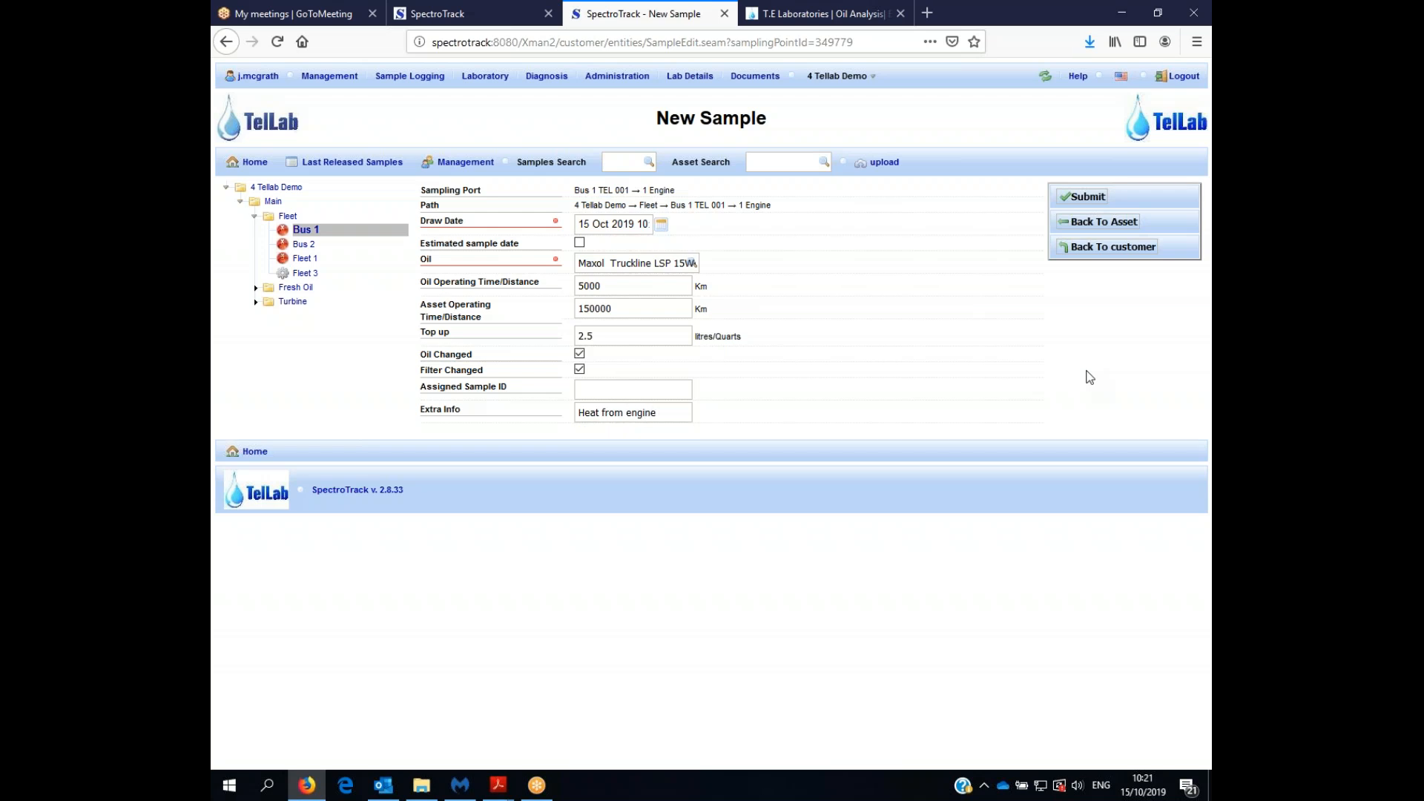
left_click(1075, 196)
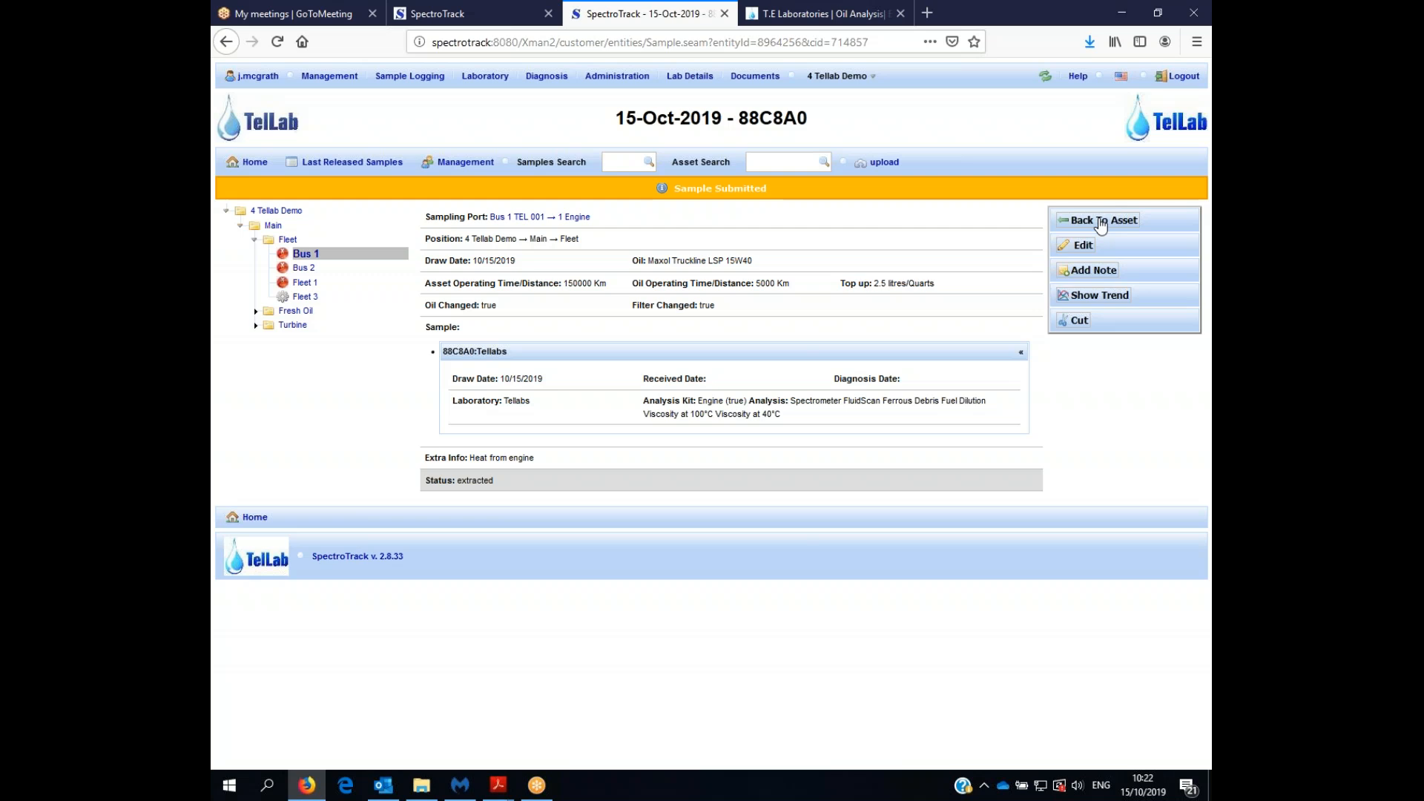
Return to Bus 1 and start a new sample for 2 Transmission with 5000 h oil operating time and 15000 h asset operating time.
left_click(1101, 223)
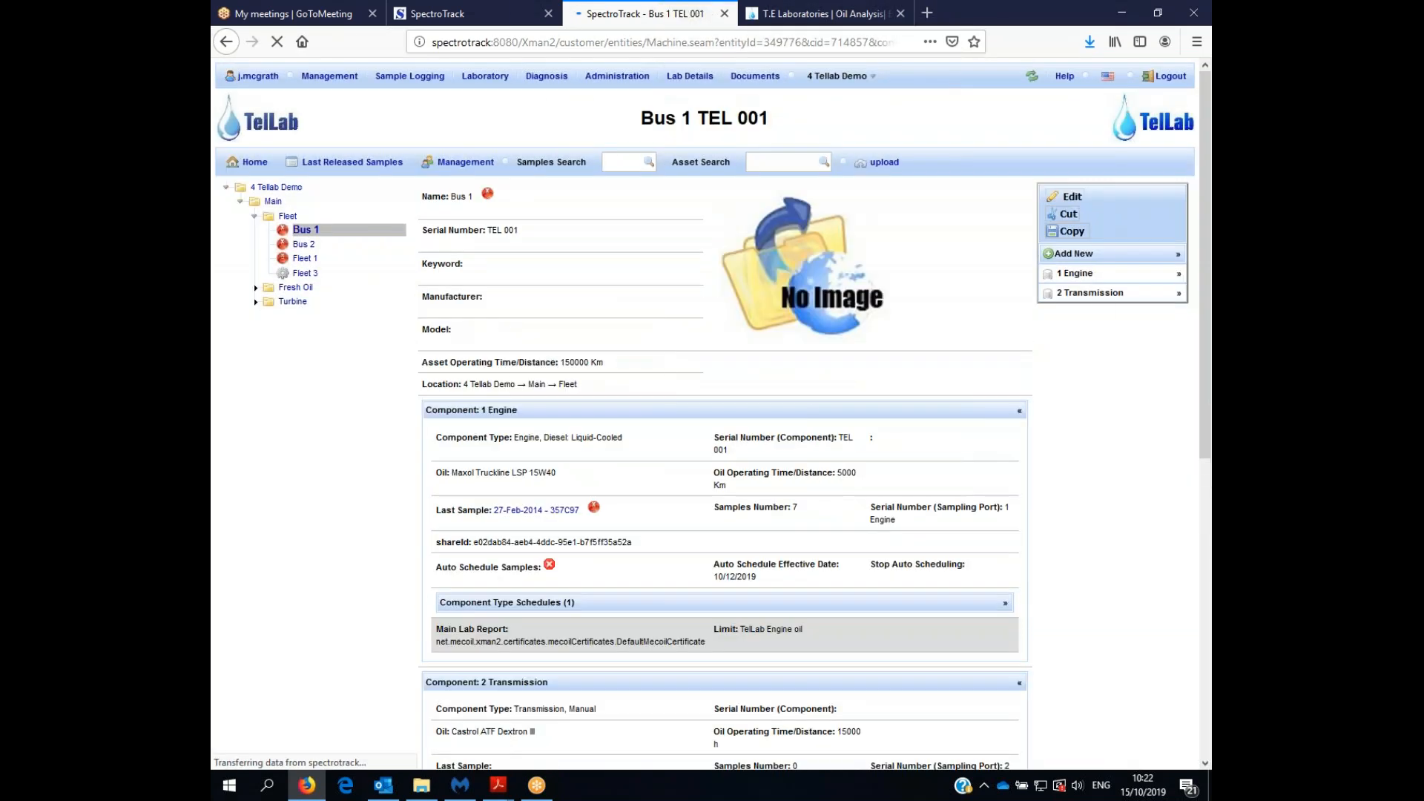
left_click(1101, 294)
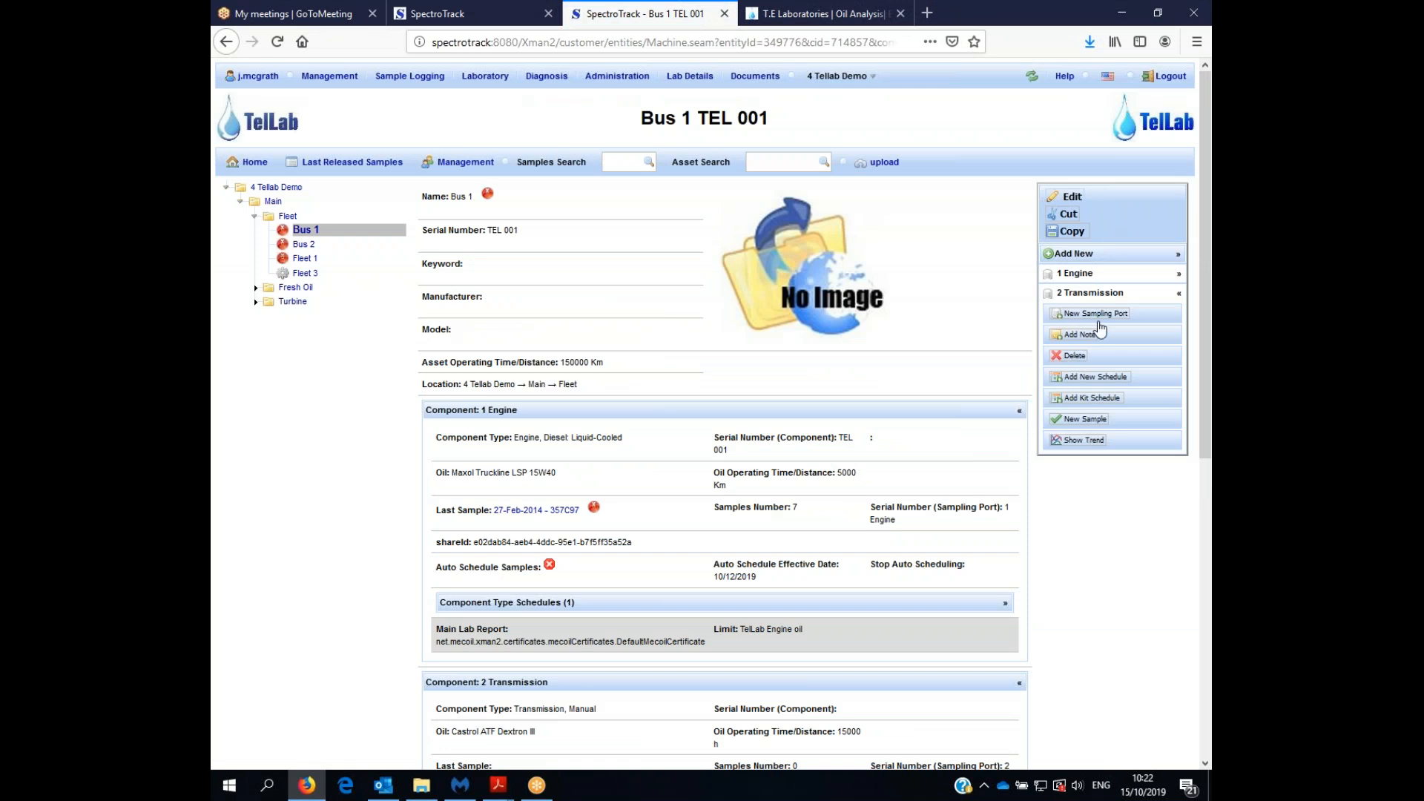
left_click(1080, 412)
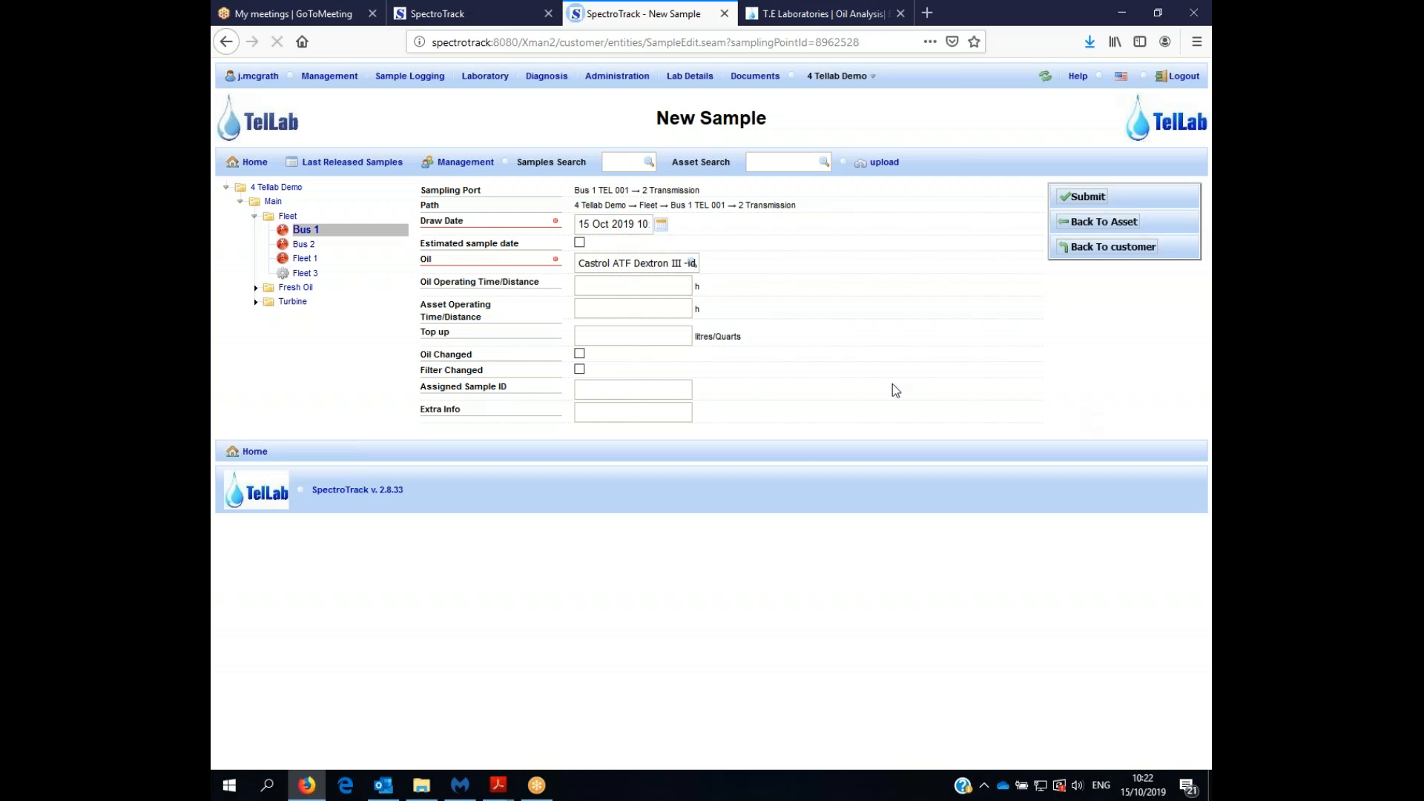
left_click(627, 288)
type("5000")
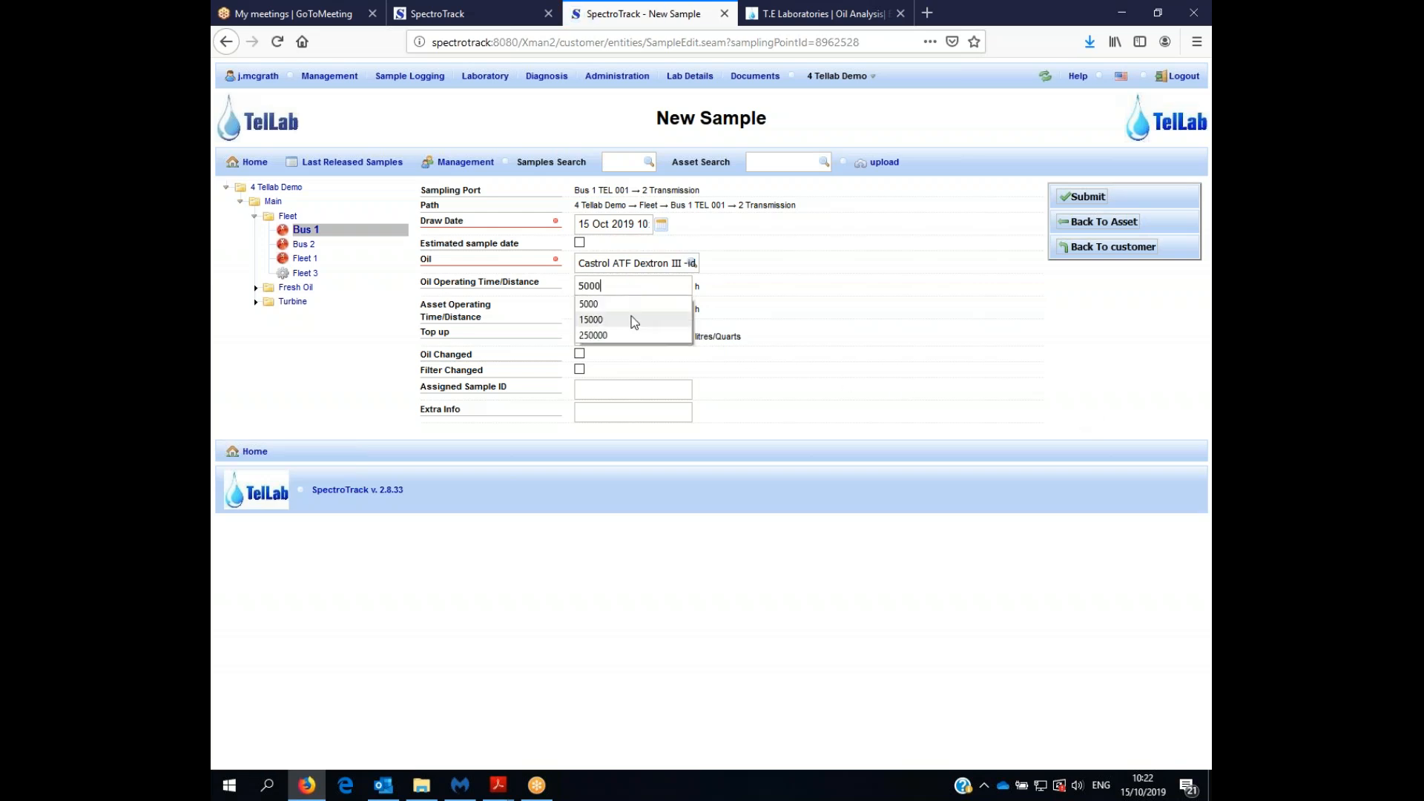
left_click(631, 310)
key("Tab")
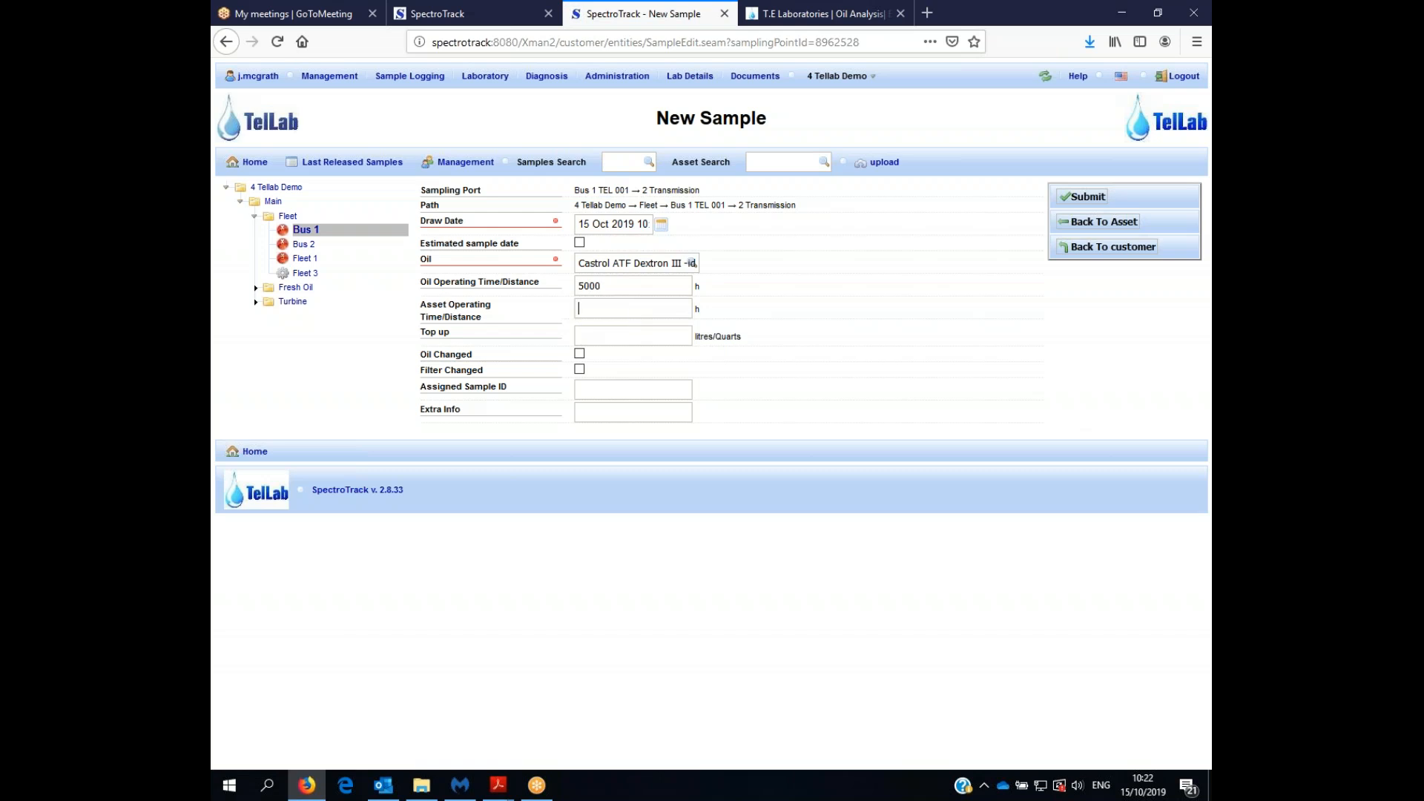
type("2")
key("BackSpace")
type("150000")
Set the transmission sample's top up to 1 litre, mark oil and filter as changed, add extra info "Noise", and submit it.
left_click(632, 333)
type("1")
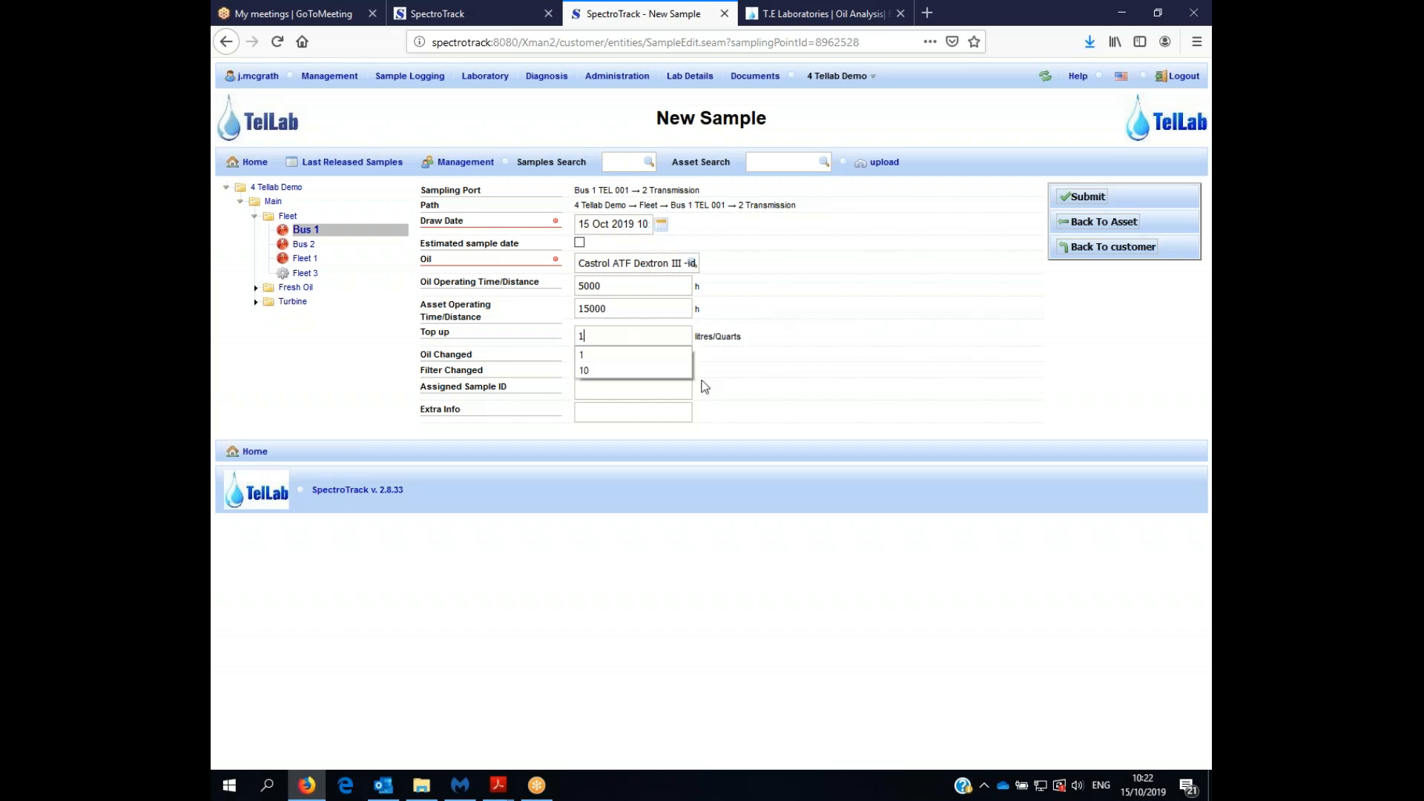
left_click(648, 348)
left_click(579, 354)
left_click(580, 369)
left_click(616, 412)
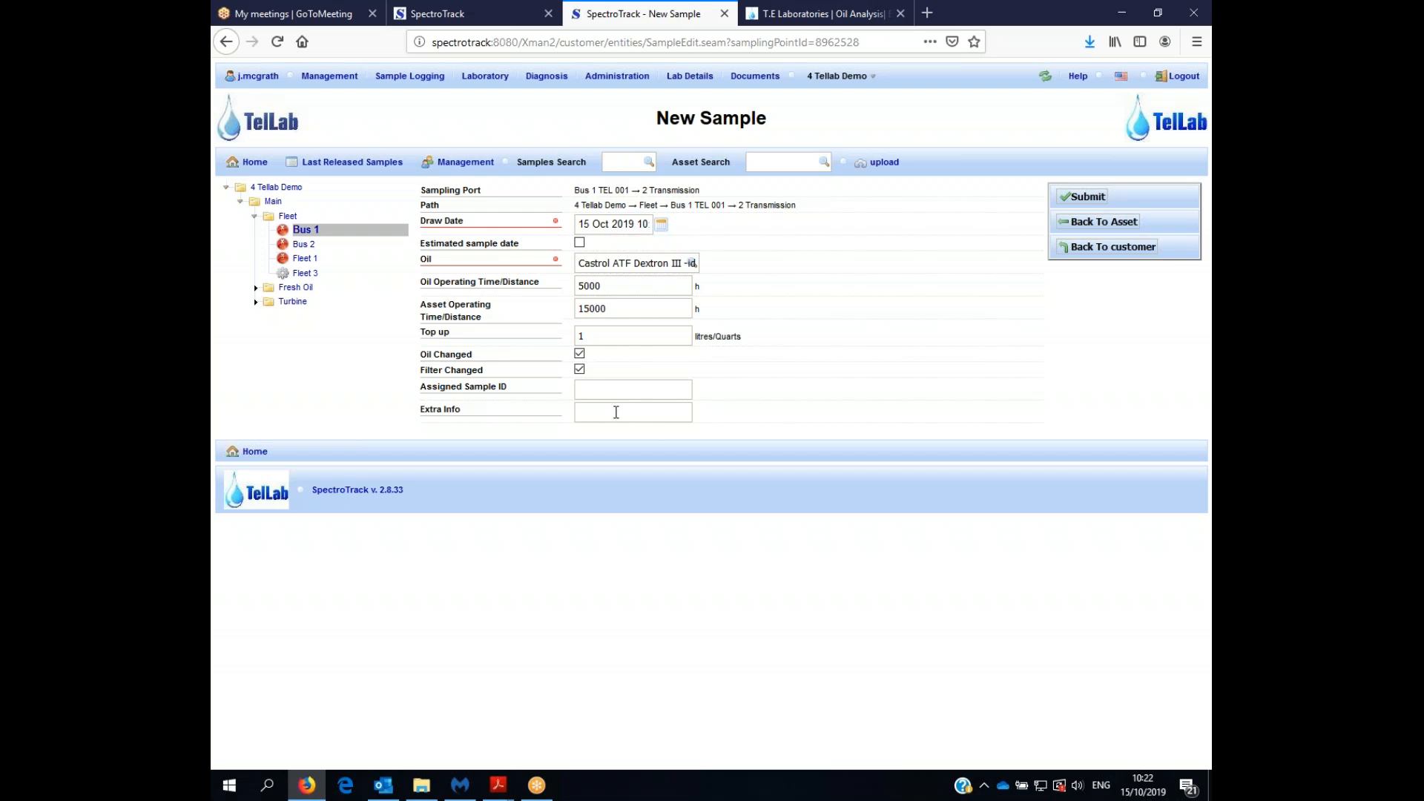
type("Noise")
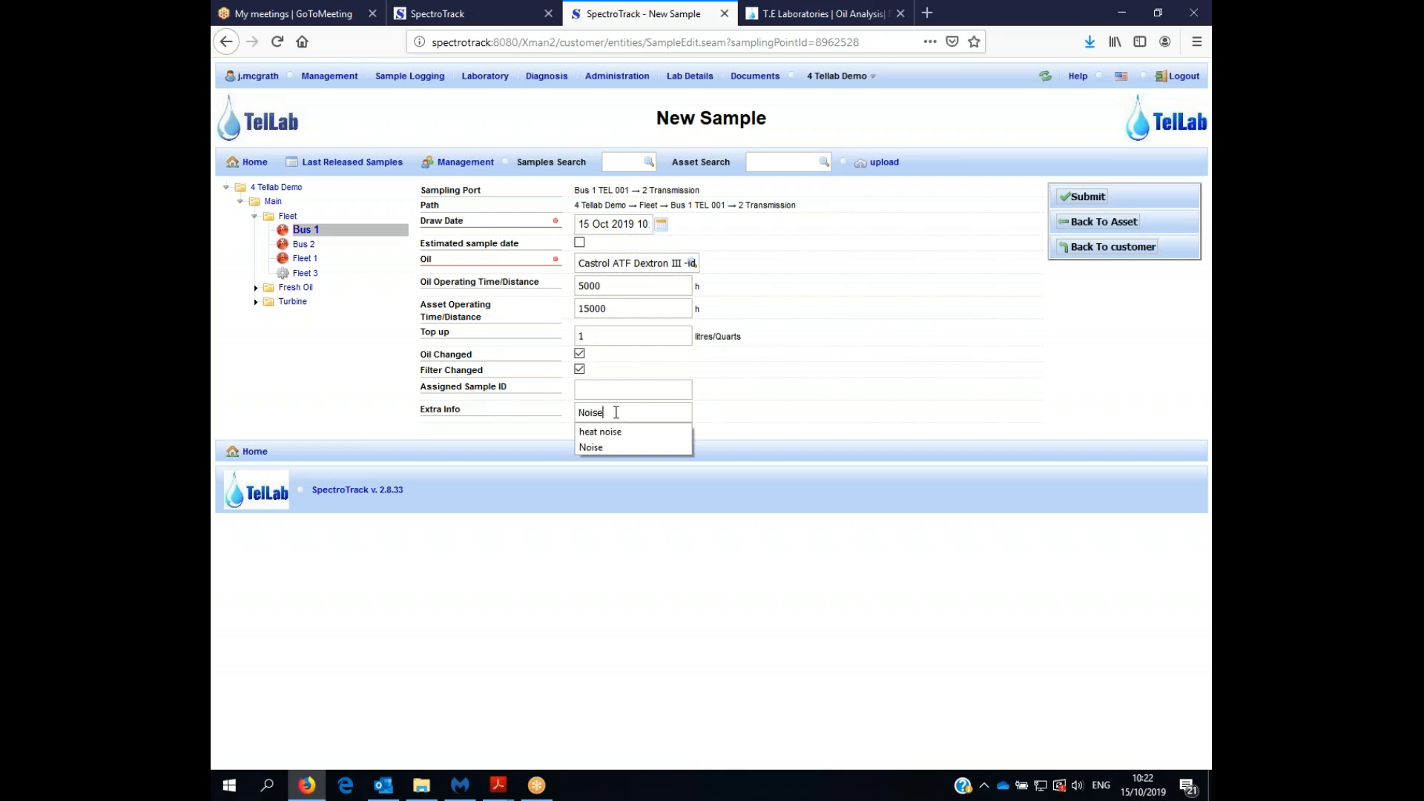
left_click(617, 448)
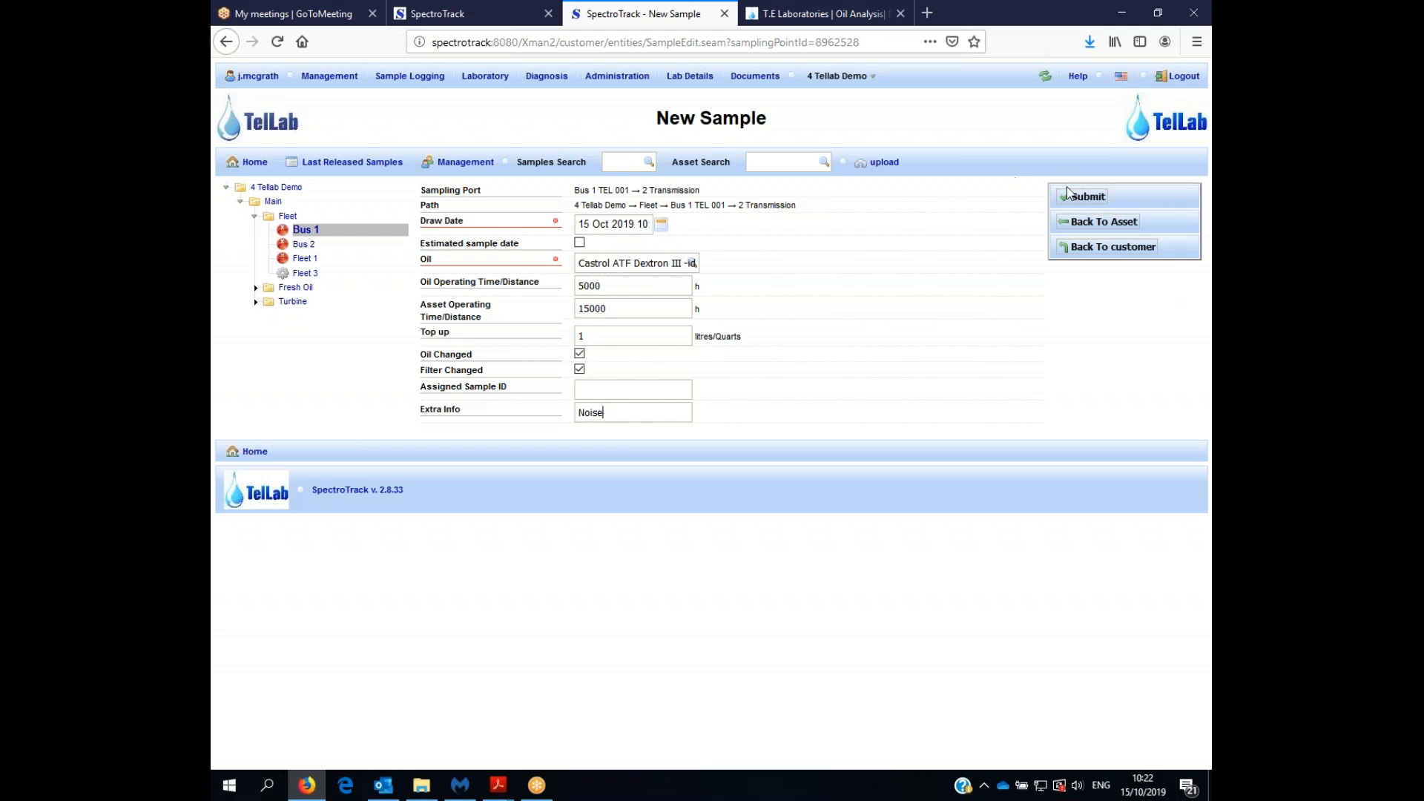
left_click(1084, 196)
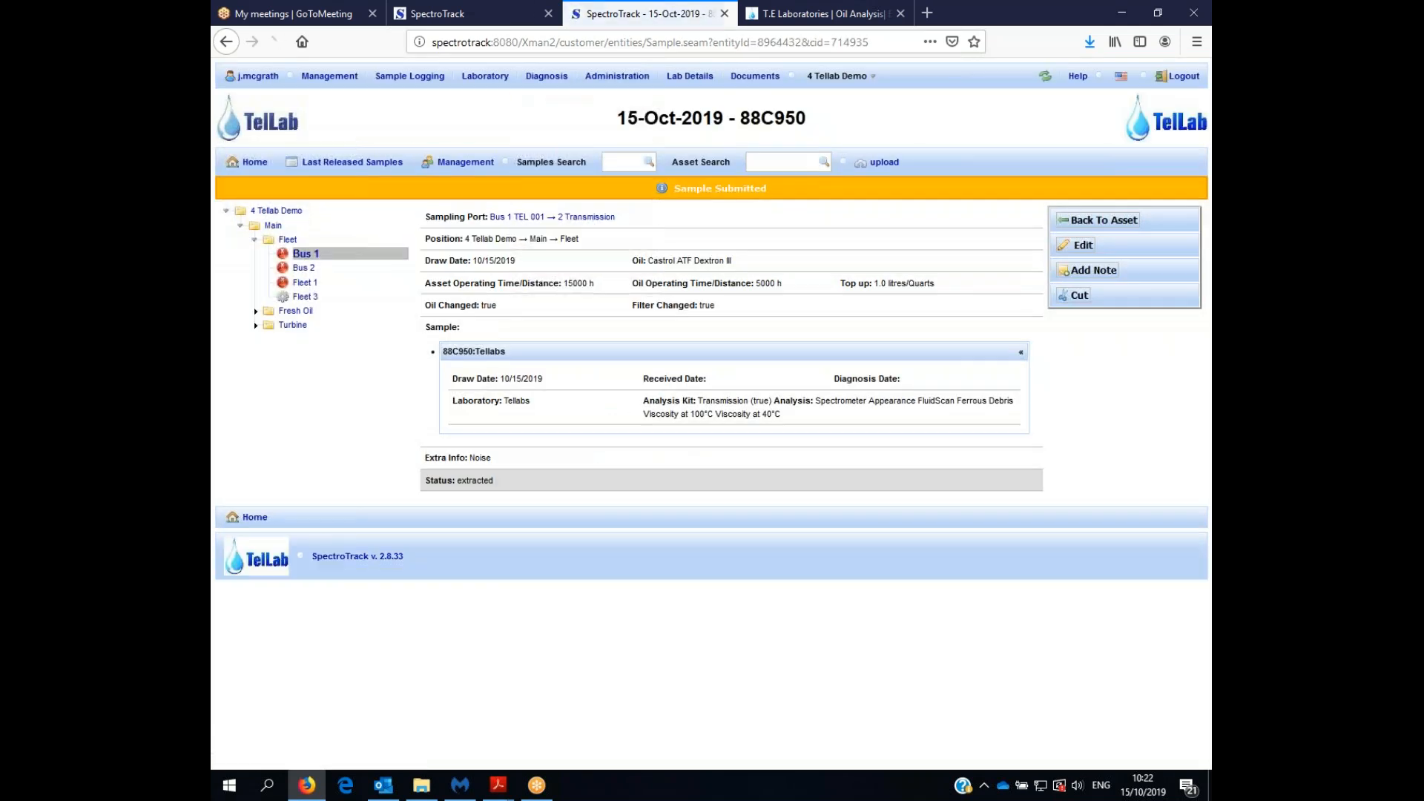
From the account's home page, select all submitted samples, generate their label-printer labels, and review both label pages in Adobe Acrobat Reader.
left_click(1069, 221)
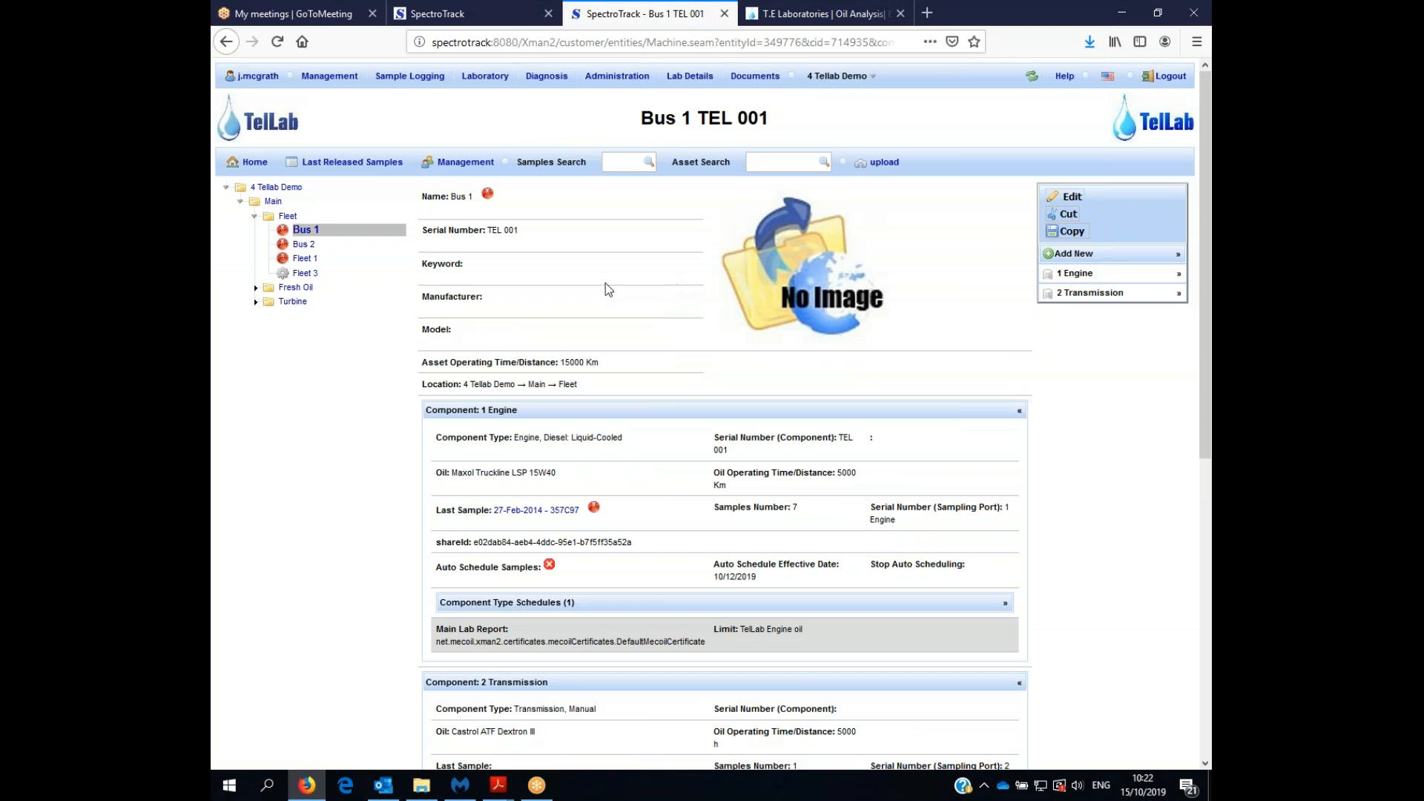
left_click(253, 166)
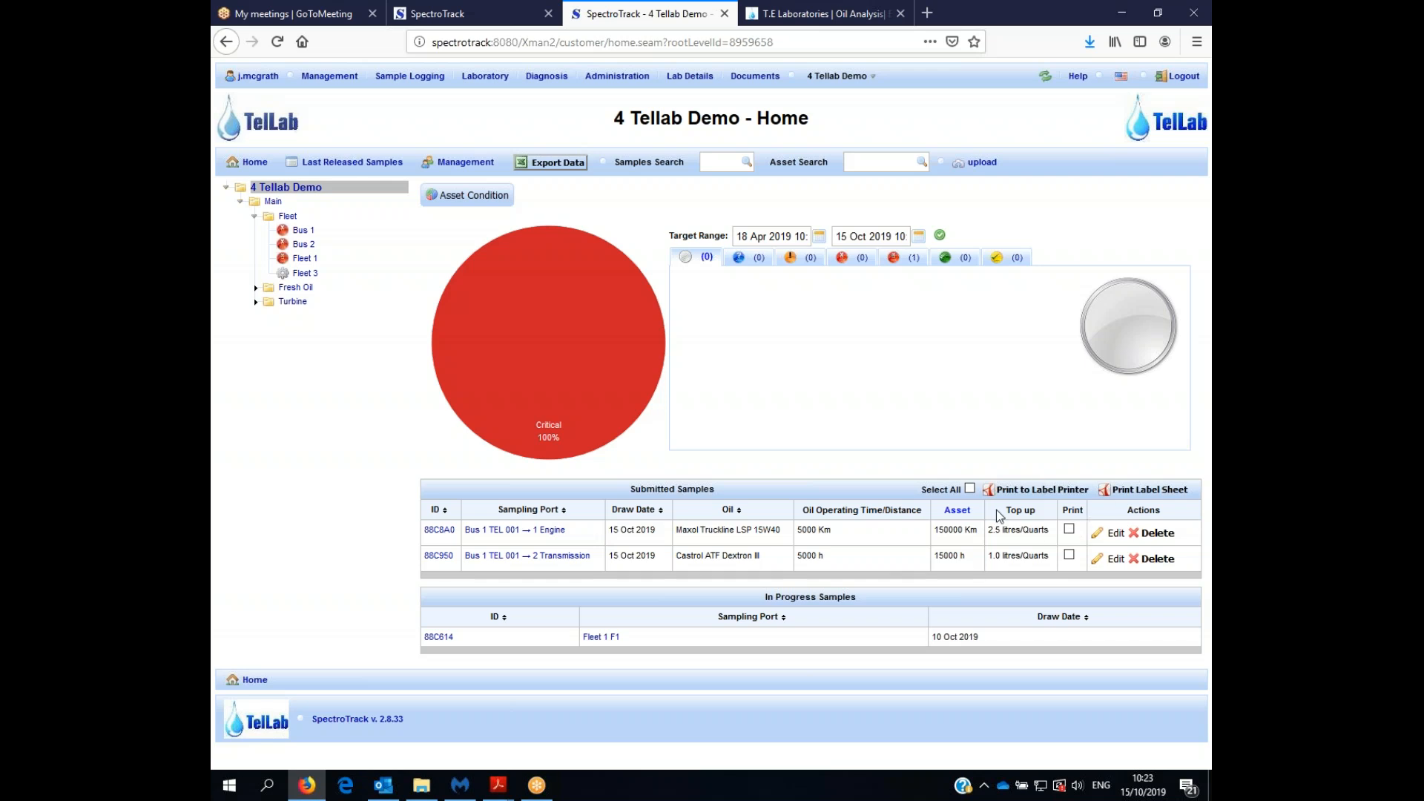
left_click(970, 489)
left_click(1062, 490)
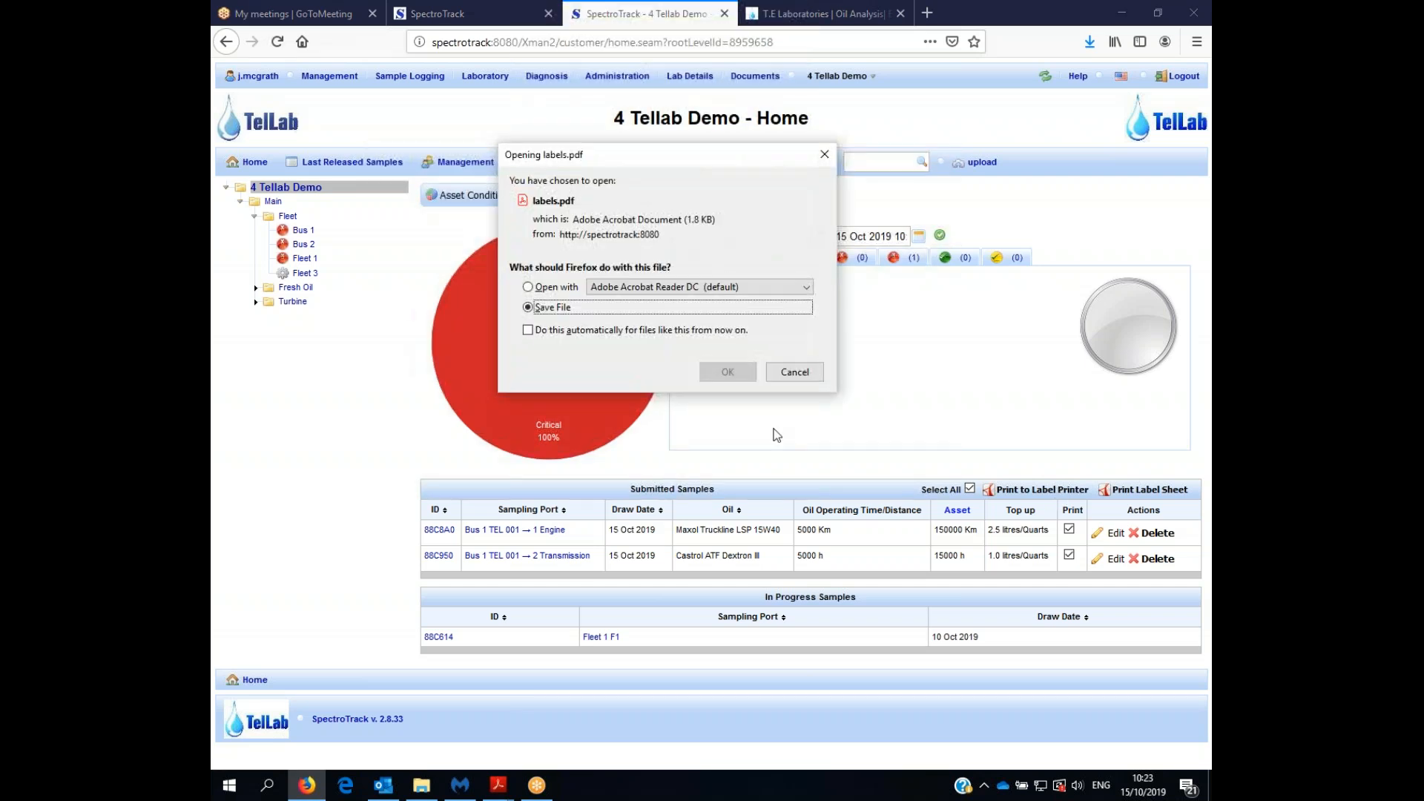
left_click(727, 372)
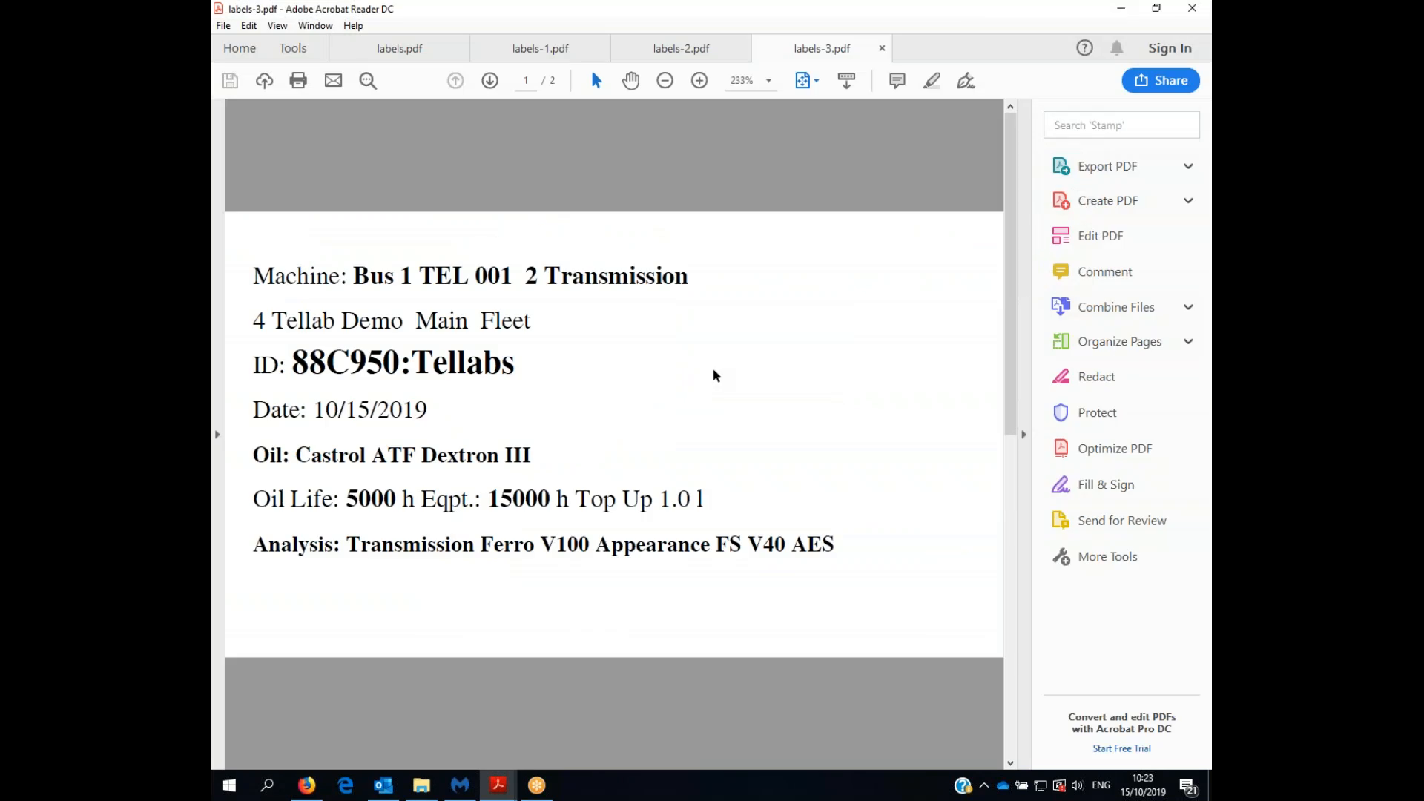
scroll(716, 374, "down", 1)
scroll(716, 375, "up", 1)
scroll(716, 375, "down", 1)
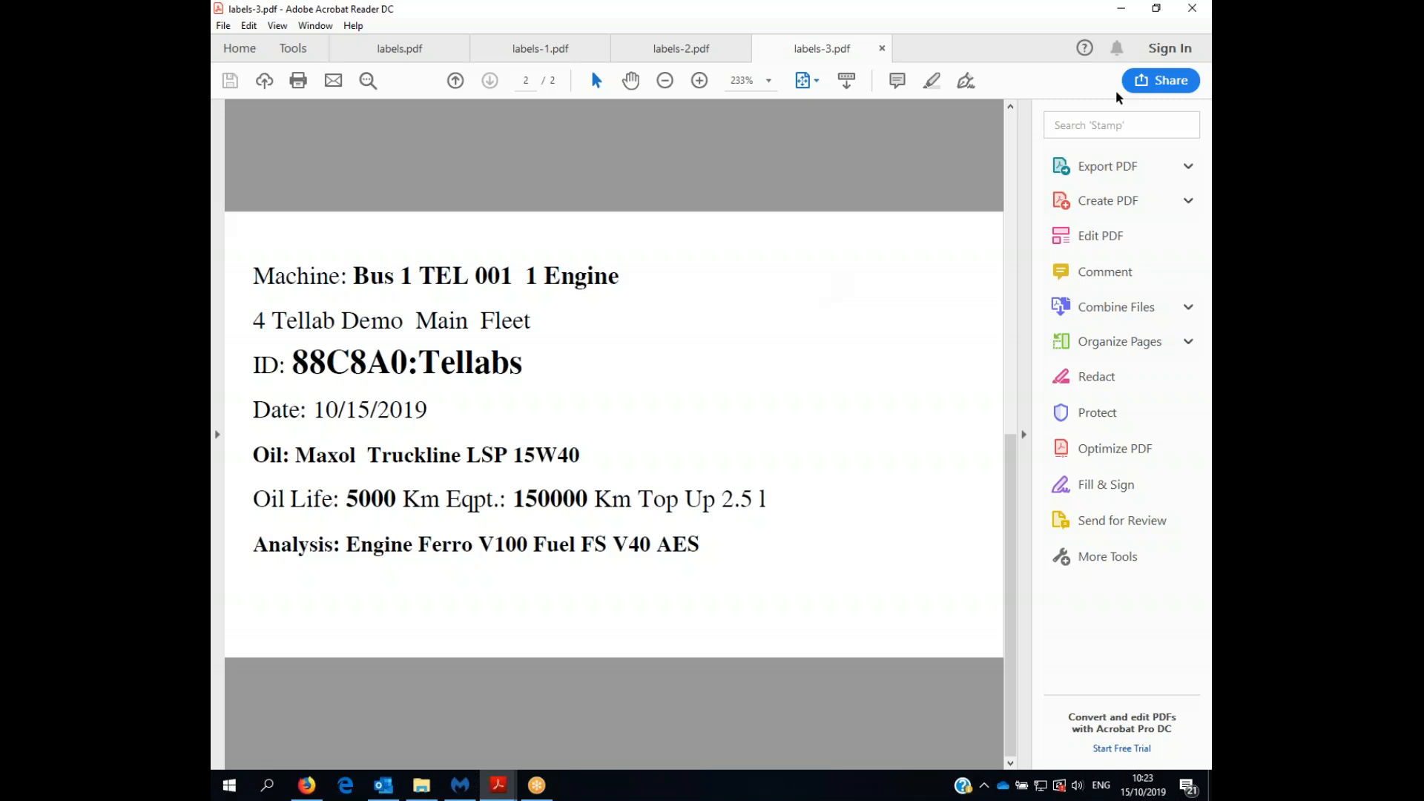
left_click(1123, 10)
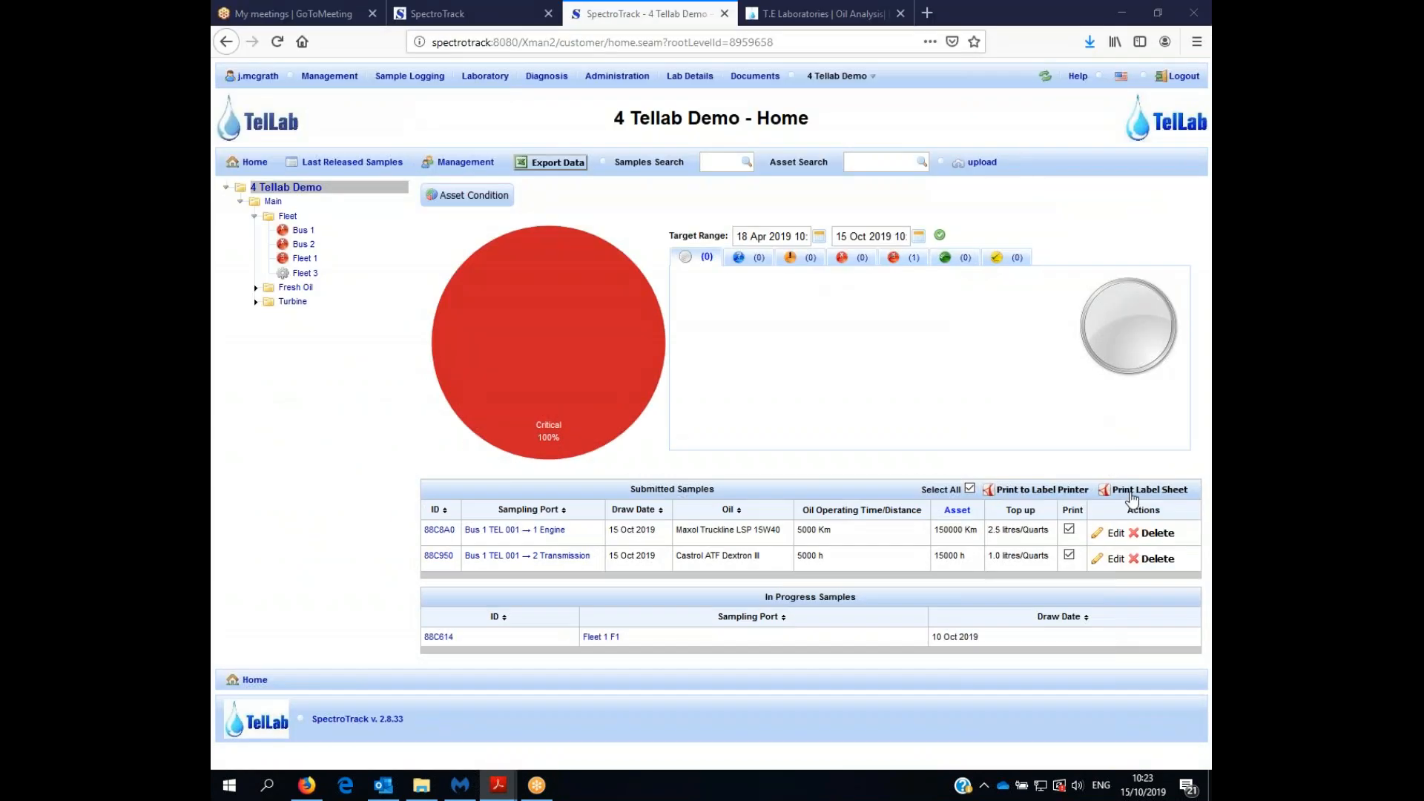
Generate the label sheet for the selected samples, view it in Adobe Acrobat Reader, and return to the SpectroTrack home page.
left_click(1132, 492)
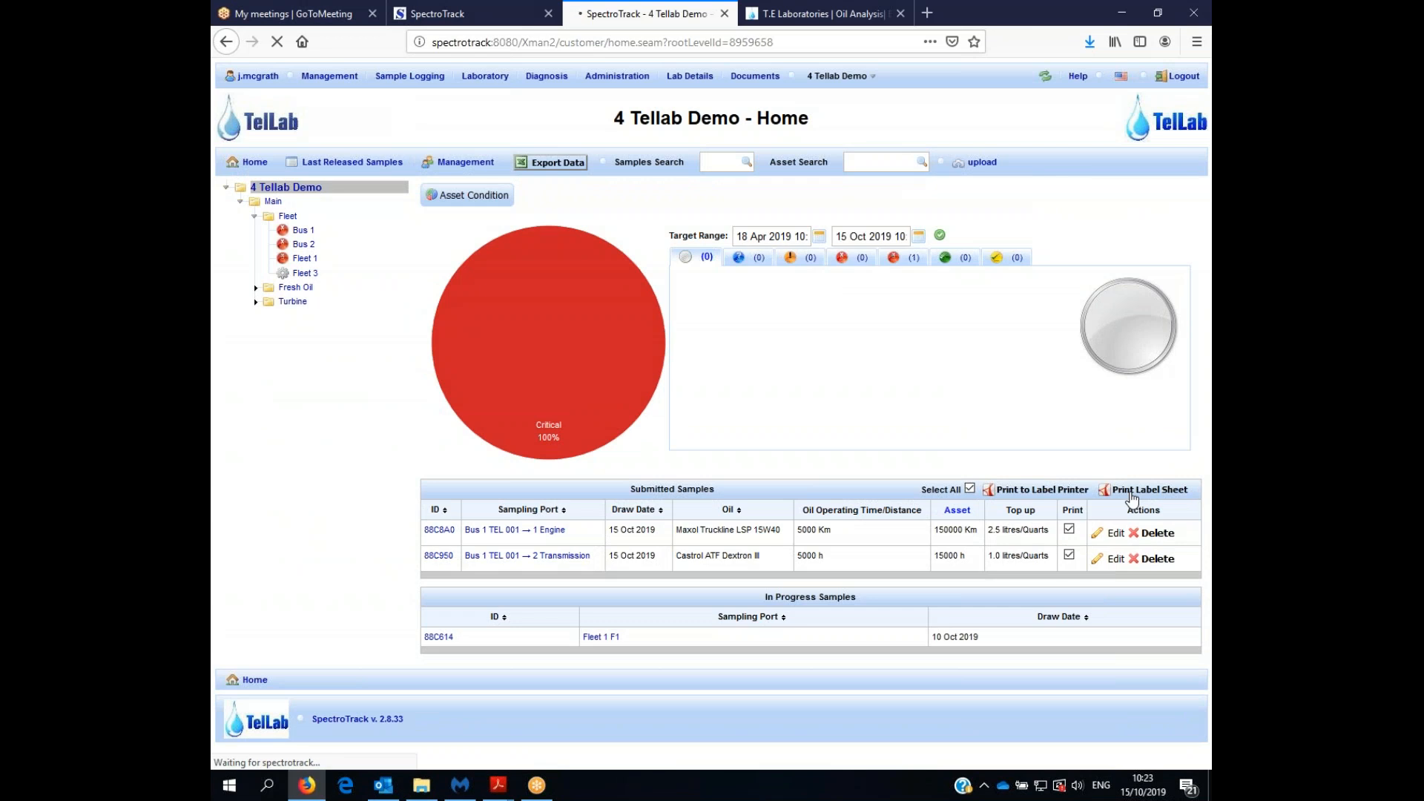
left_click(558, 287)
left_click(728, 371)
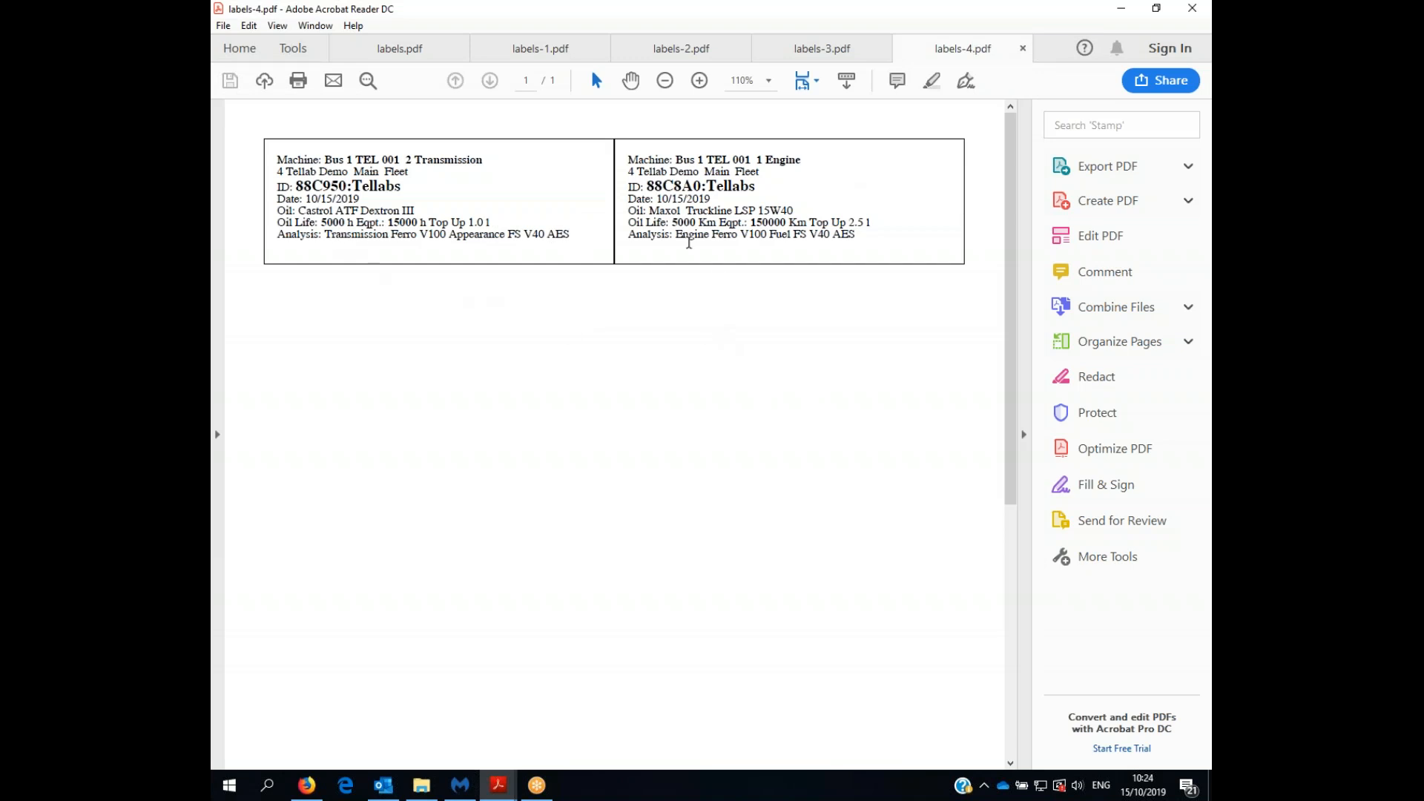
left_click(1123, 11)
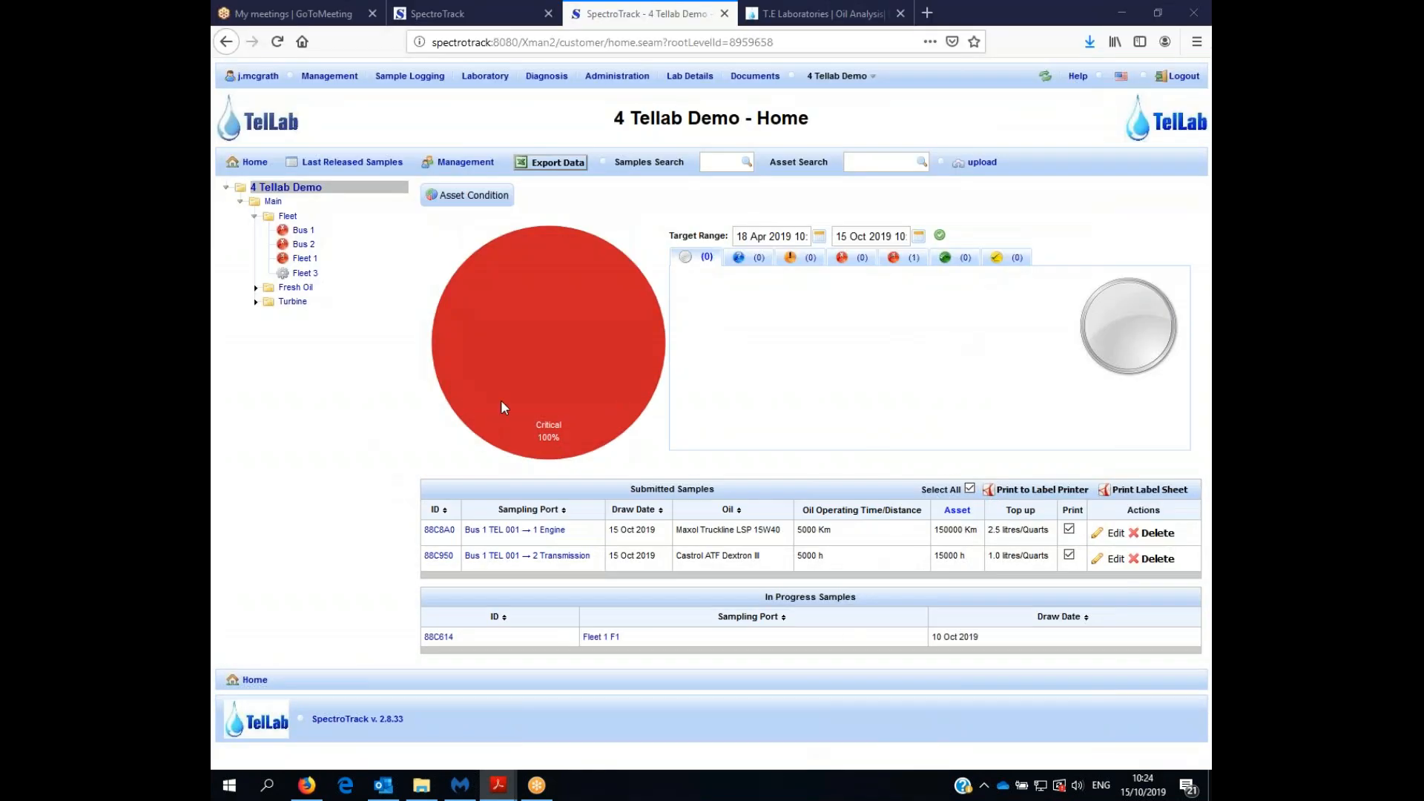